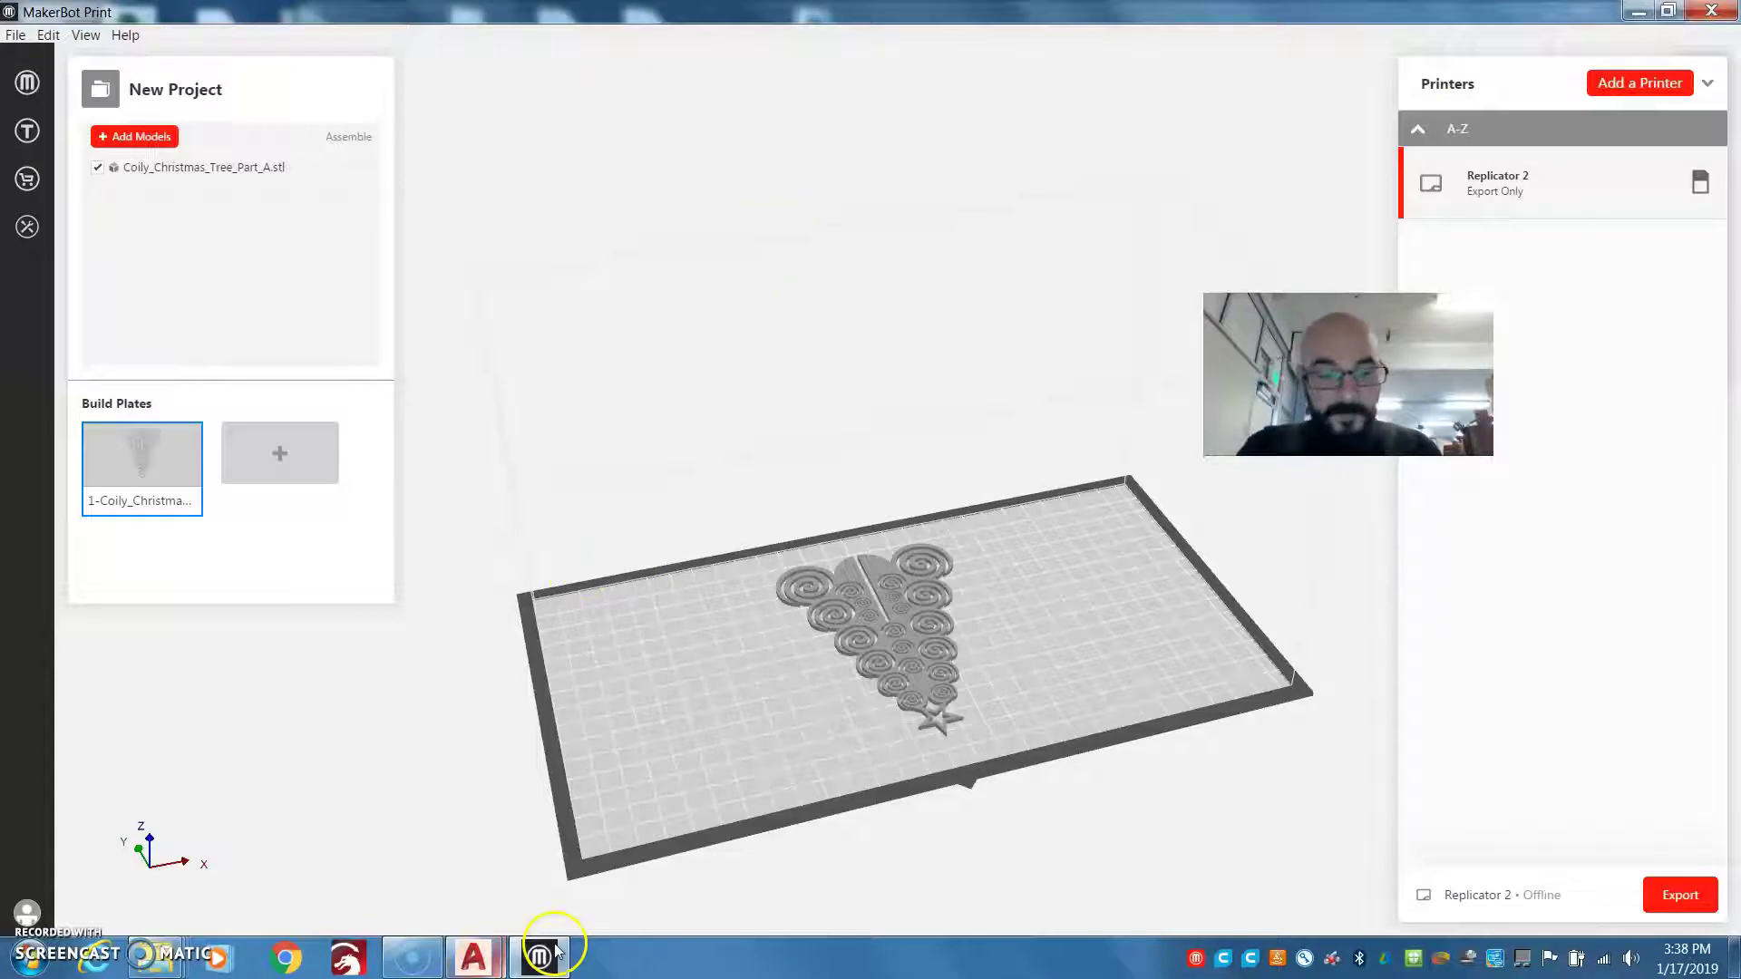
Step: Delete the Coily Christmas tree model to empty the build plate, then open Thingiverse
{"action": "mouse_move", "coordinate": [547, 970]}
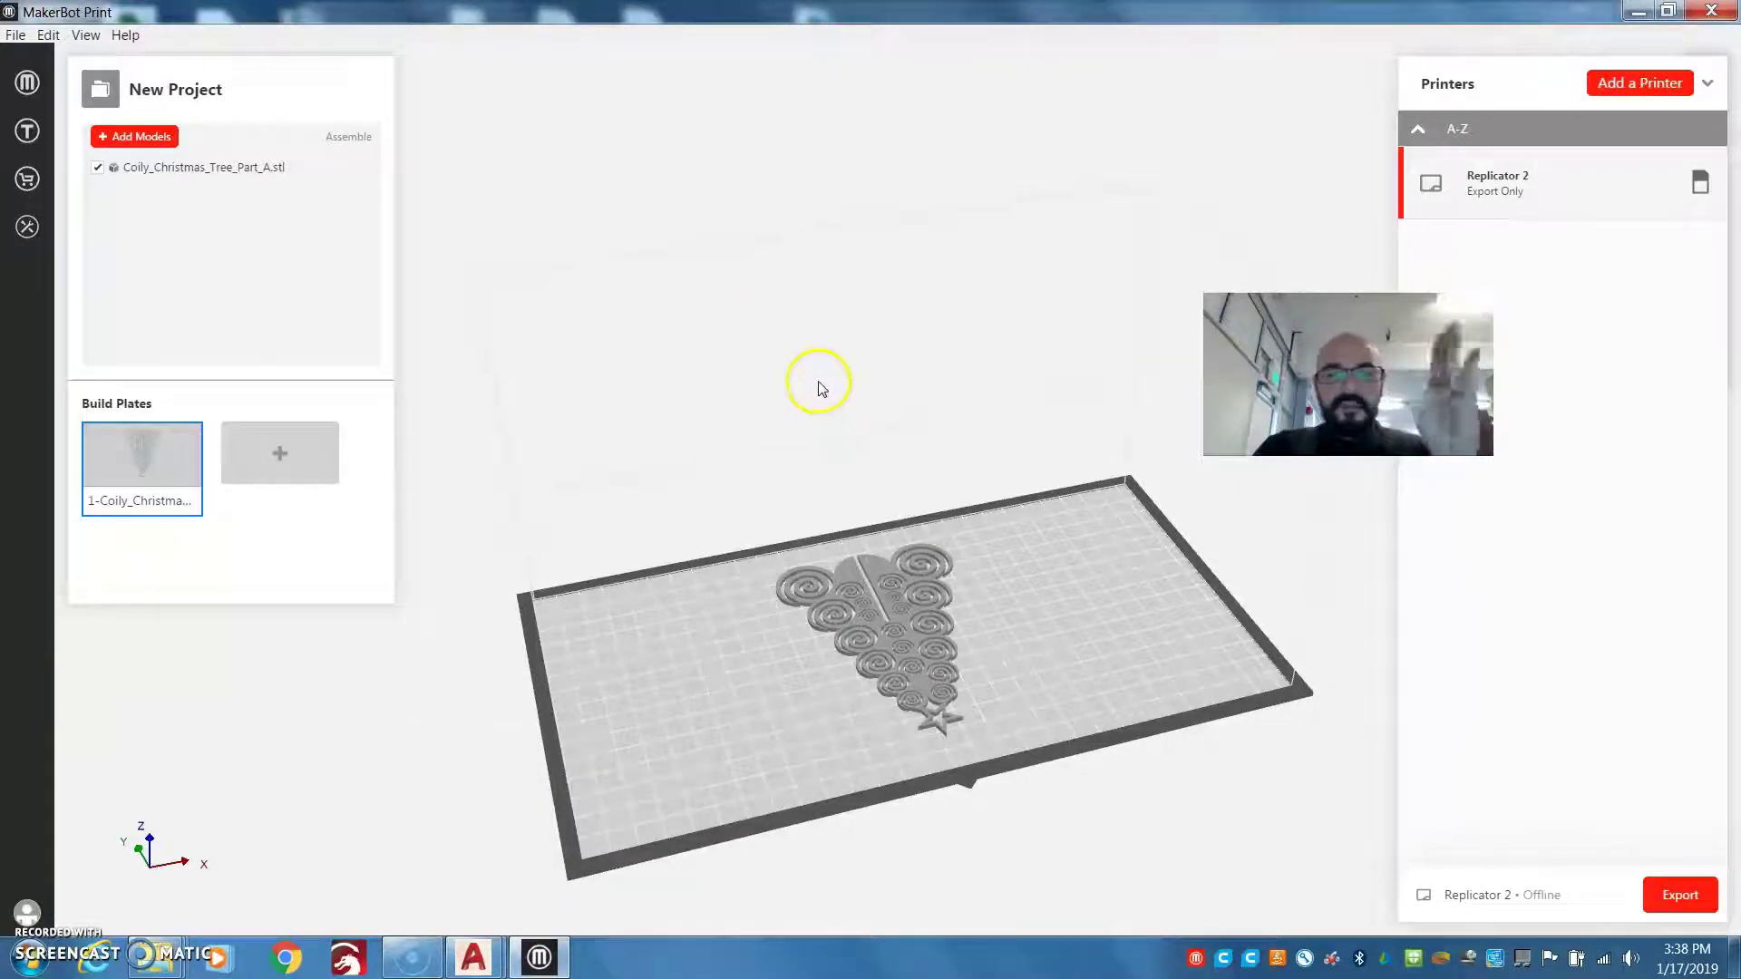
{"action": "left_click", "coordinate": [873, 622]}
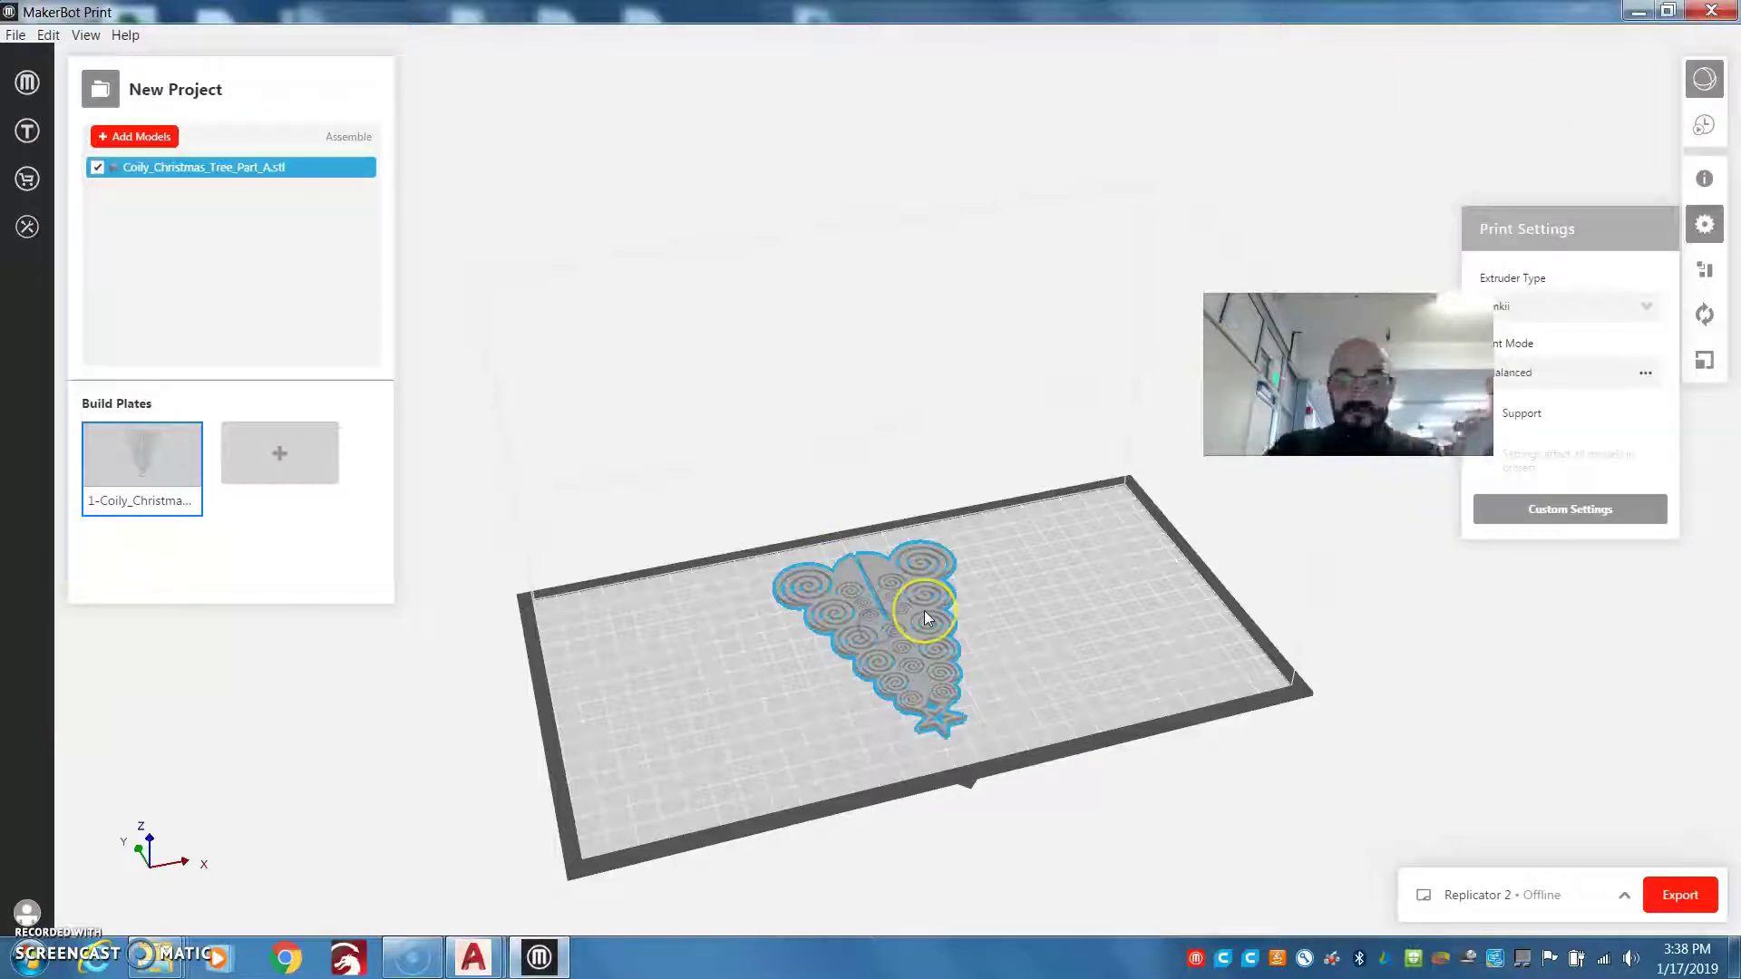
{"action": "key", "text": "Delete"}
{"action": "left_click", "coordinate": [864, 647]}
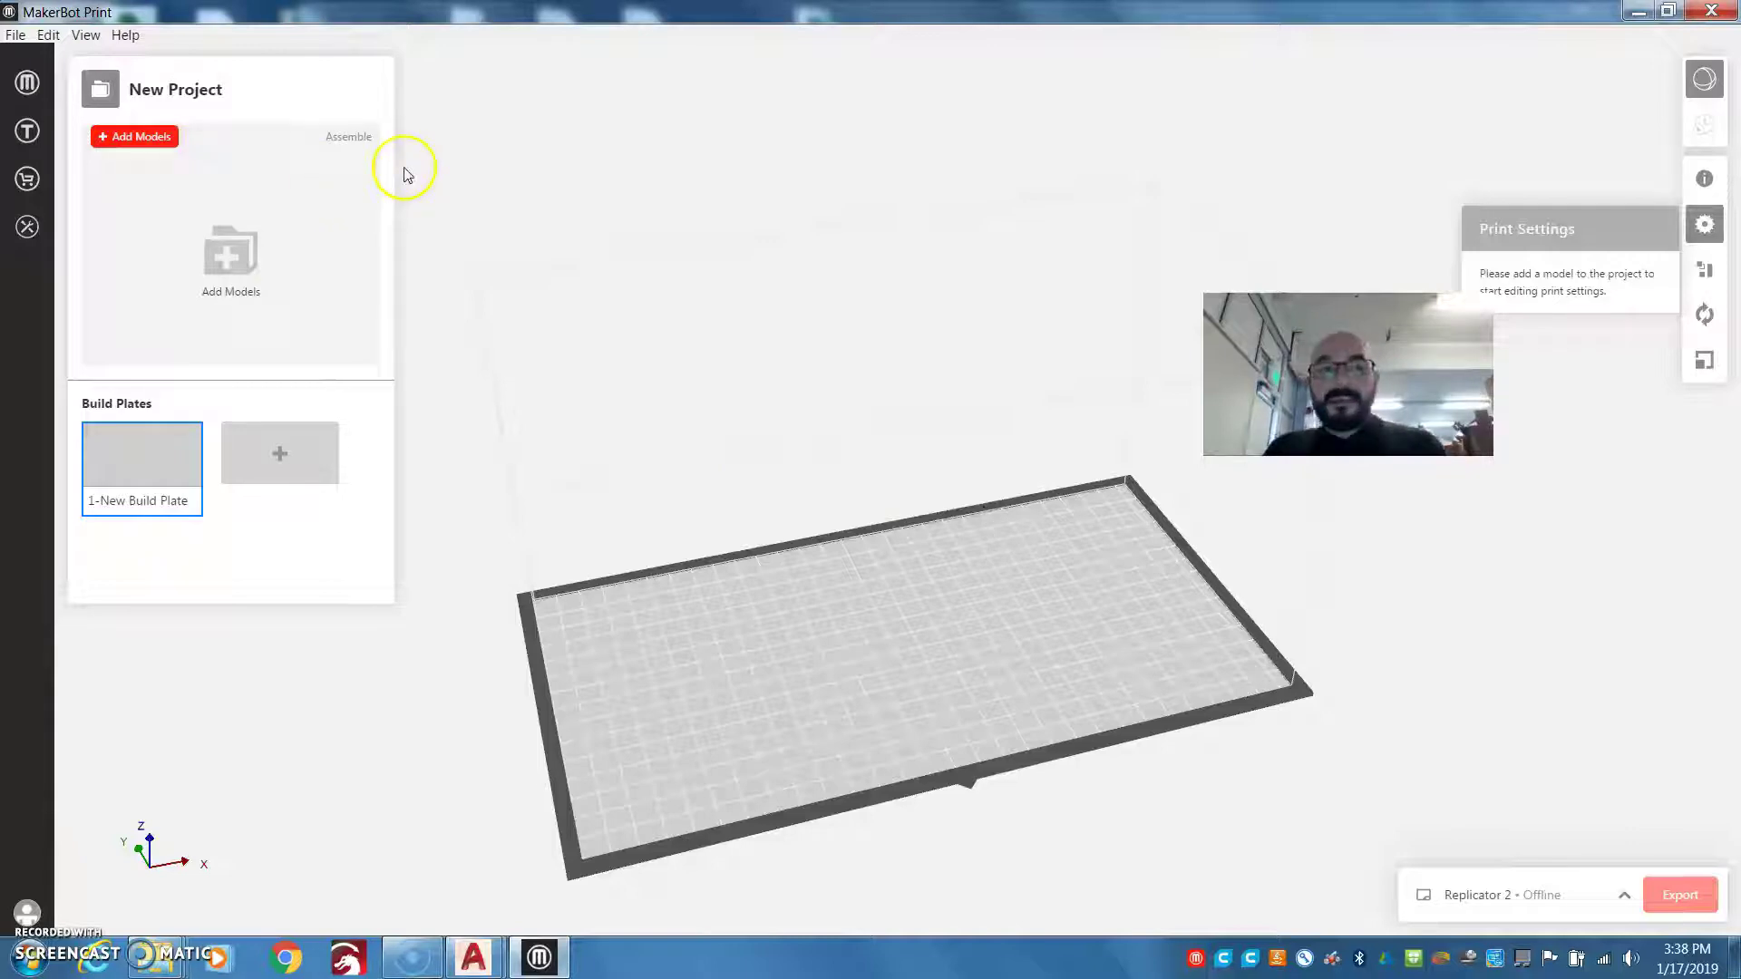
{"action": "left_click", "coordinate": [48, 133]}
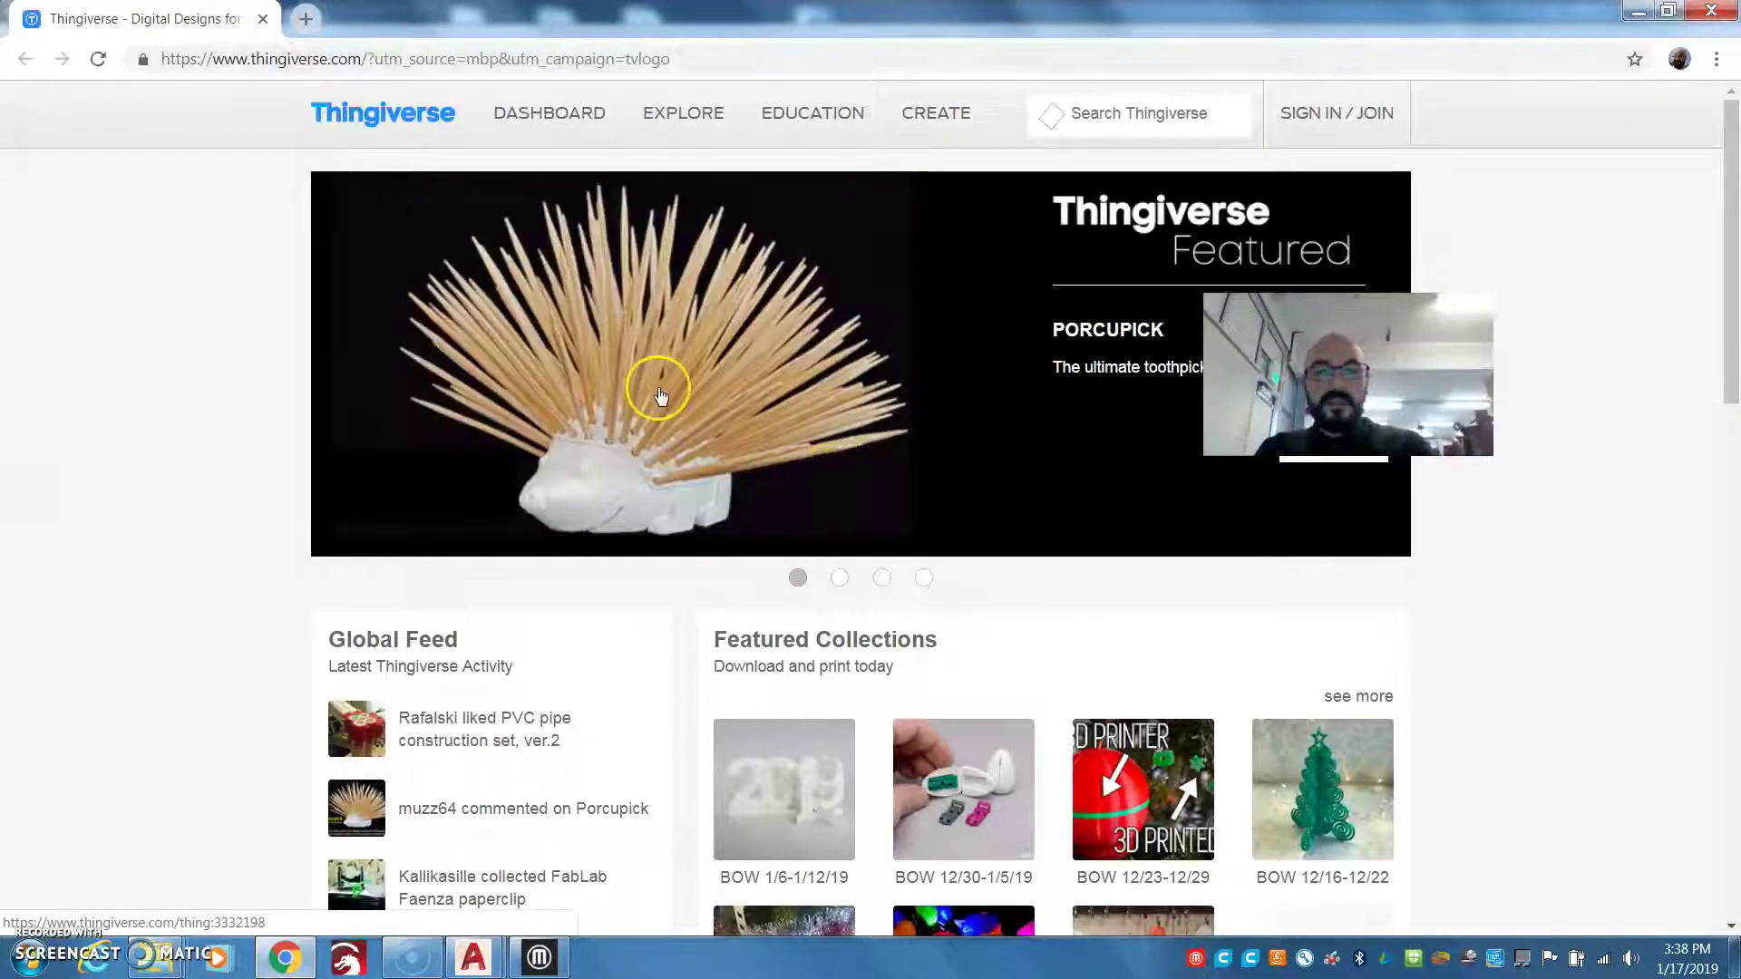
Step: Search Thingiverse for 'gorilla' and open the Low-poly gorilla result
{"action": "left_click", "coordinate": [1162, 105]}
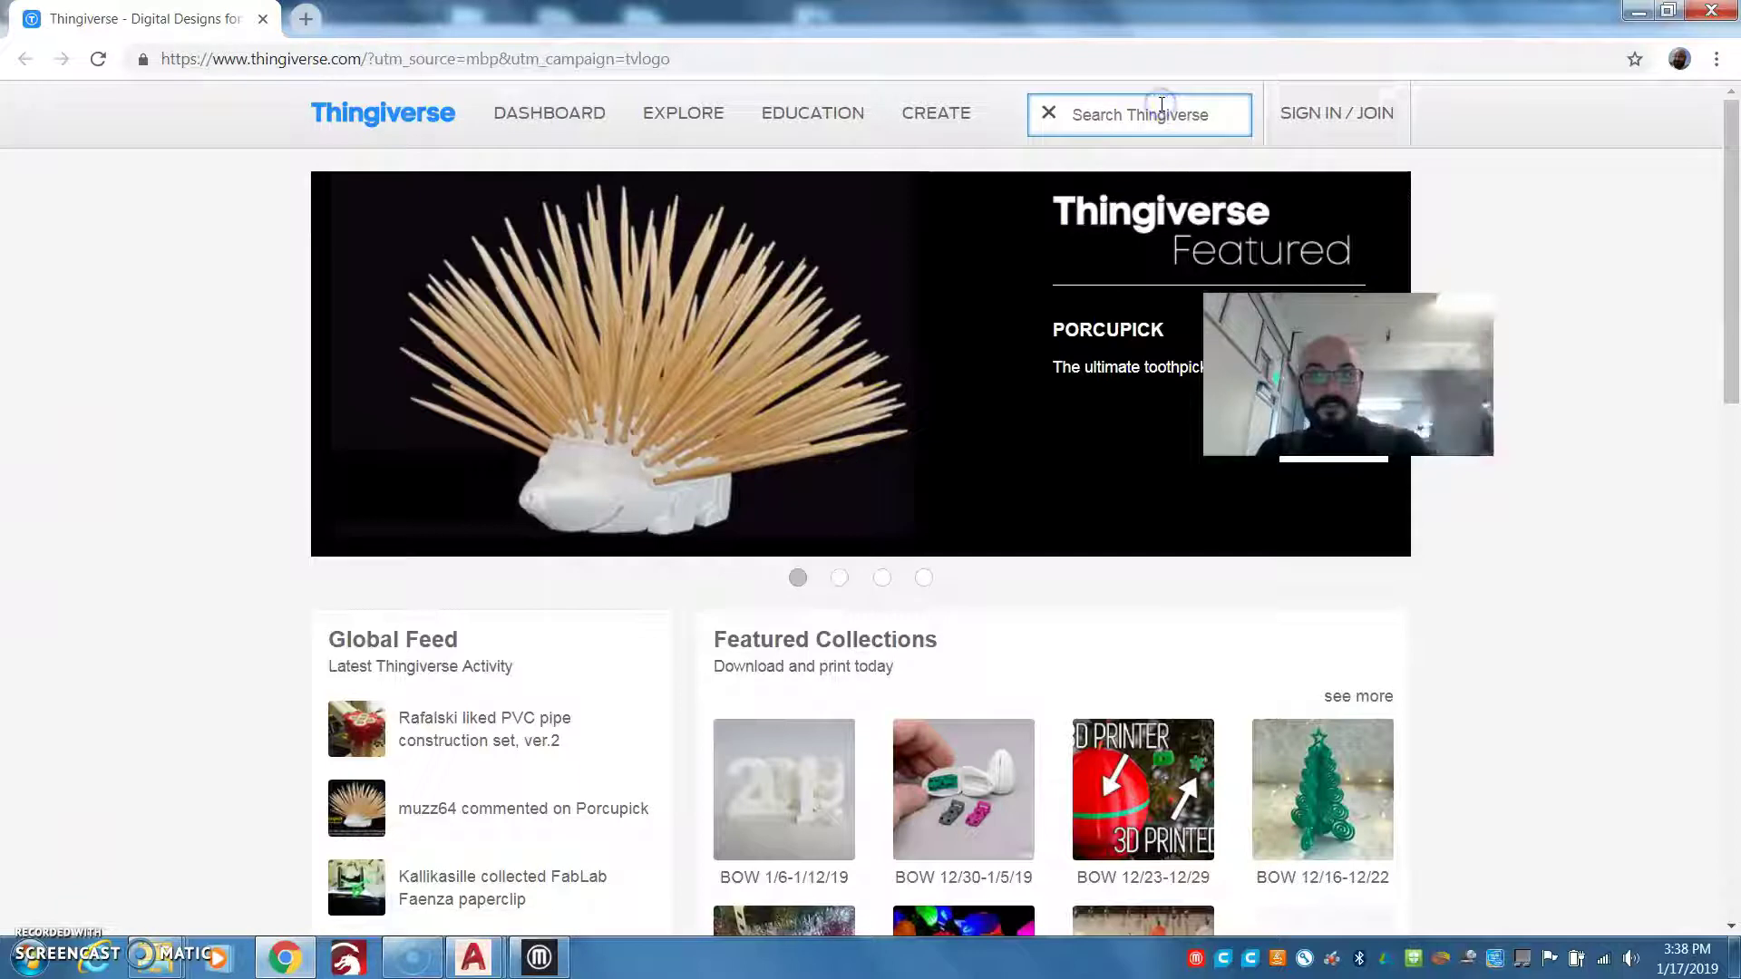
{"action": "type", "text": "gorilla"}
{"action": "key", "text": "Return"}
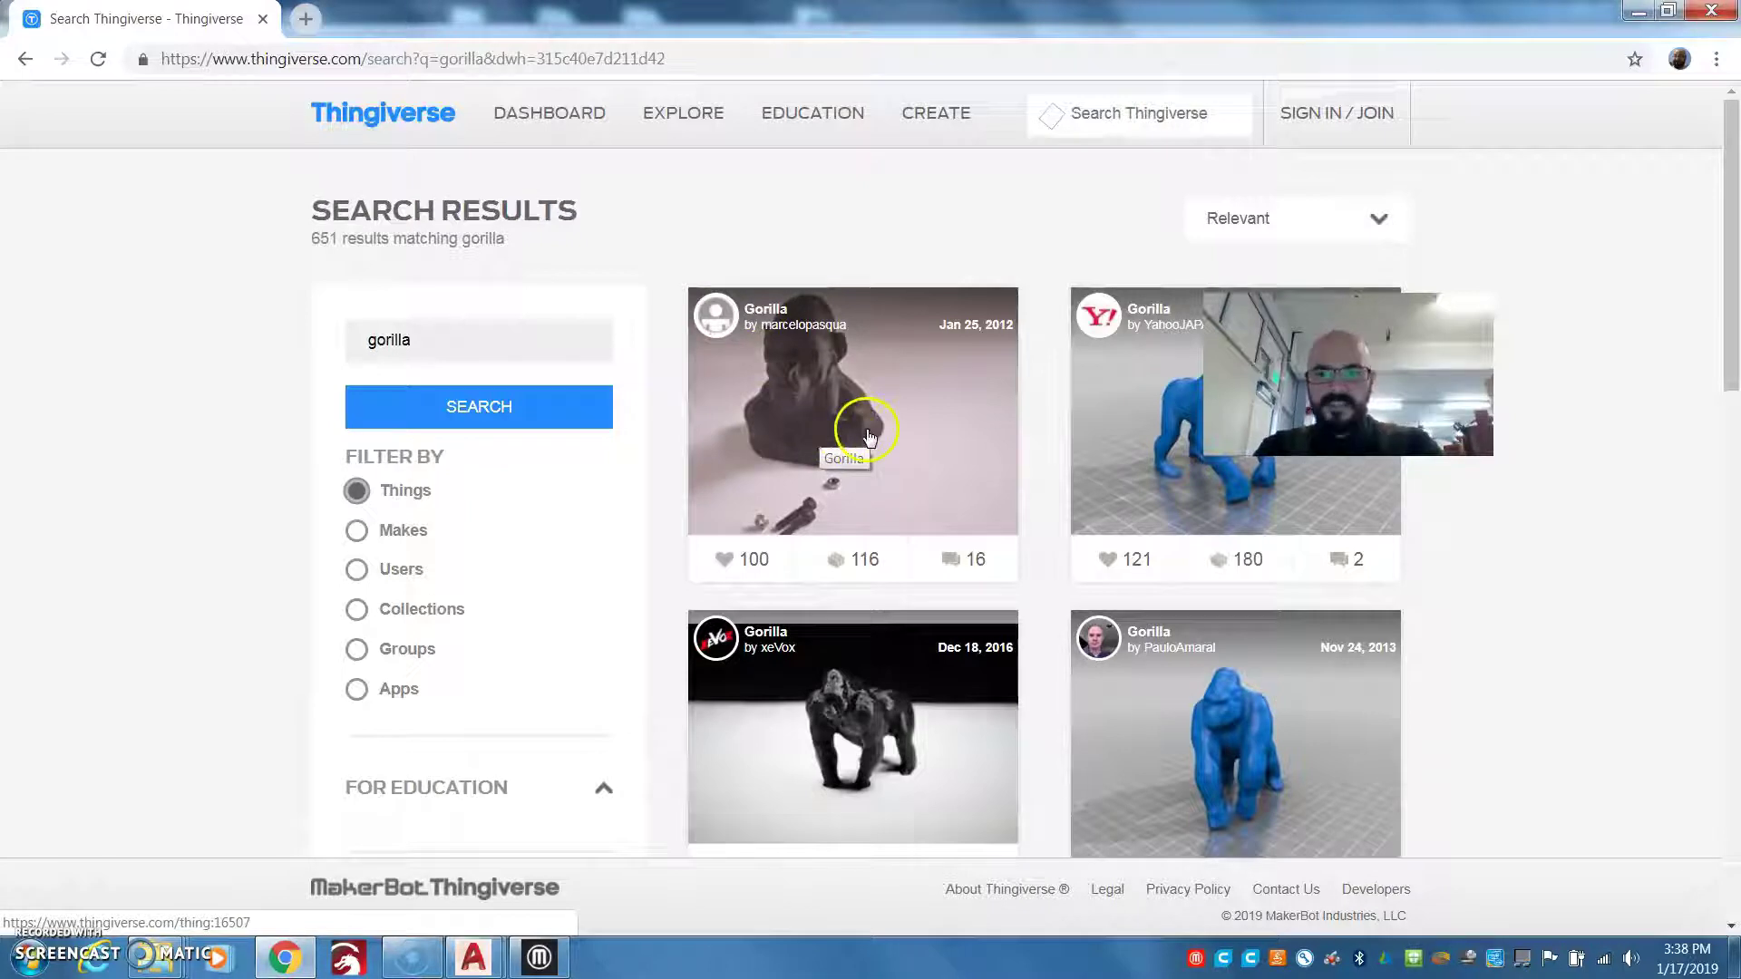
{"action": "scroll", "coordinate": [862, 444], "scroll_direction": "down", "scroll_amount": 7}
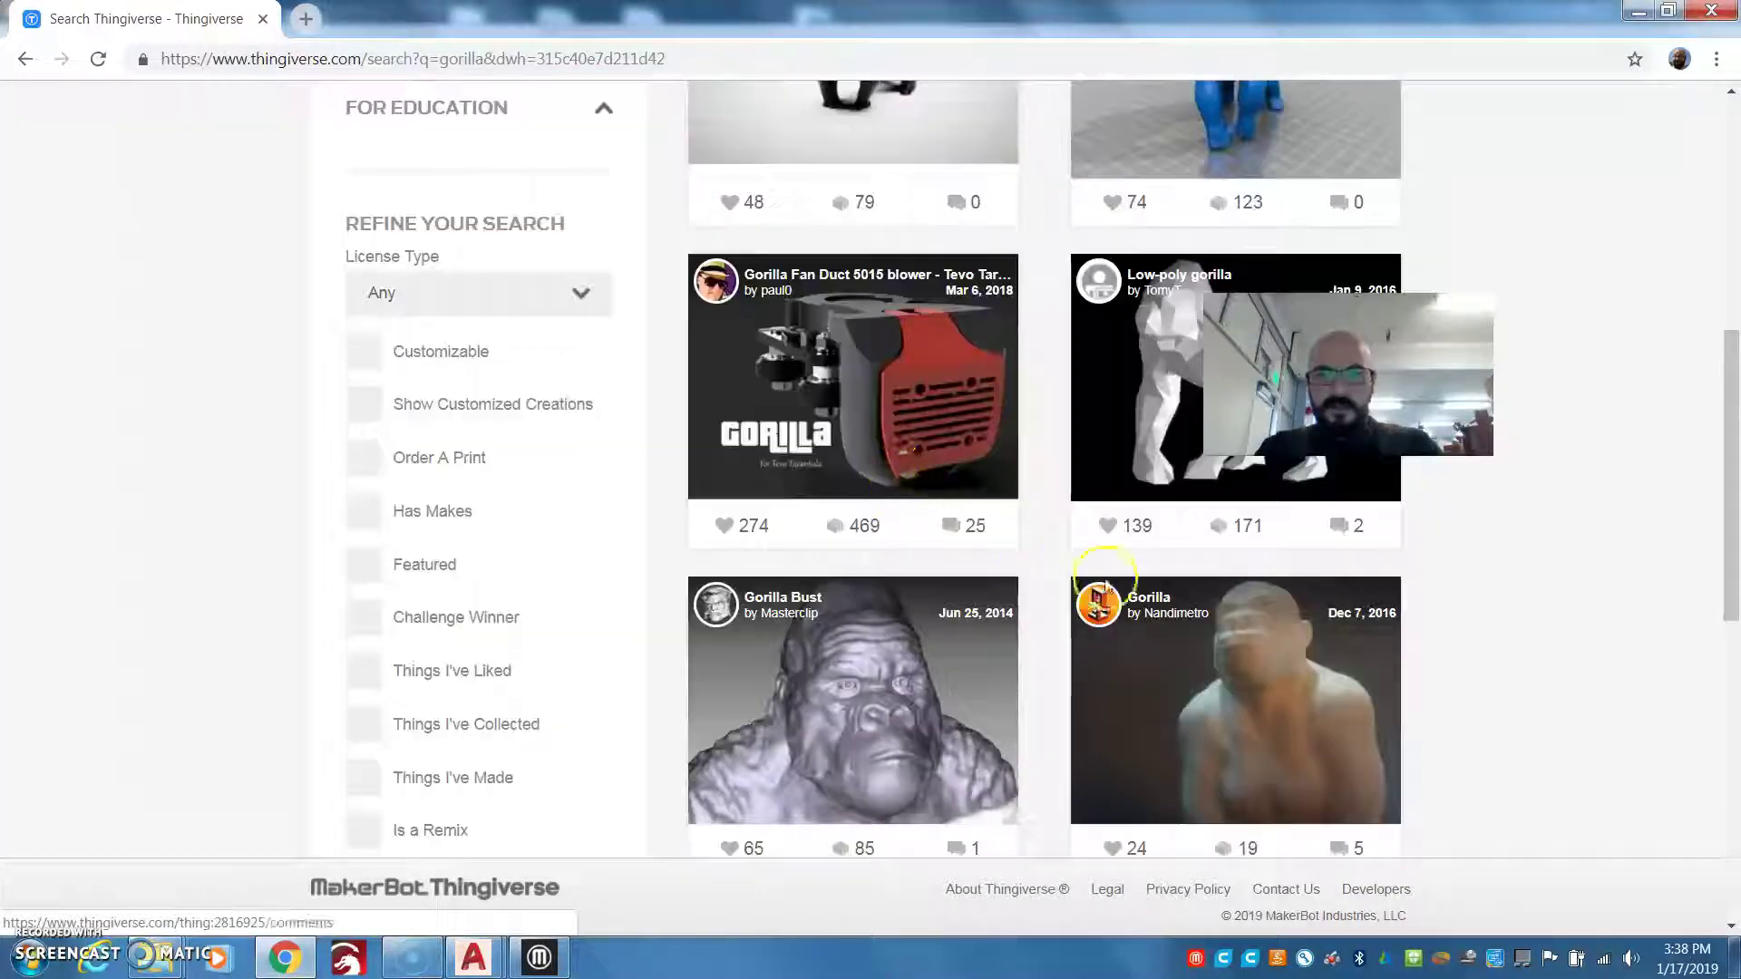
{"action": "scroll", "coordinate": [1018, 692], "scroll_direction": "up", "scroll_amount": 1}
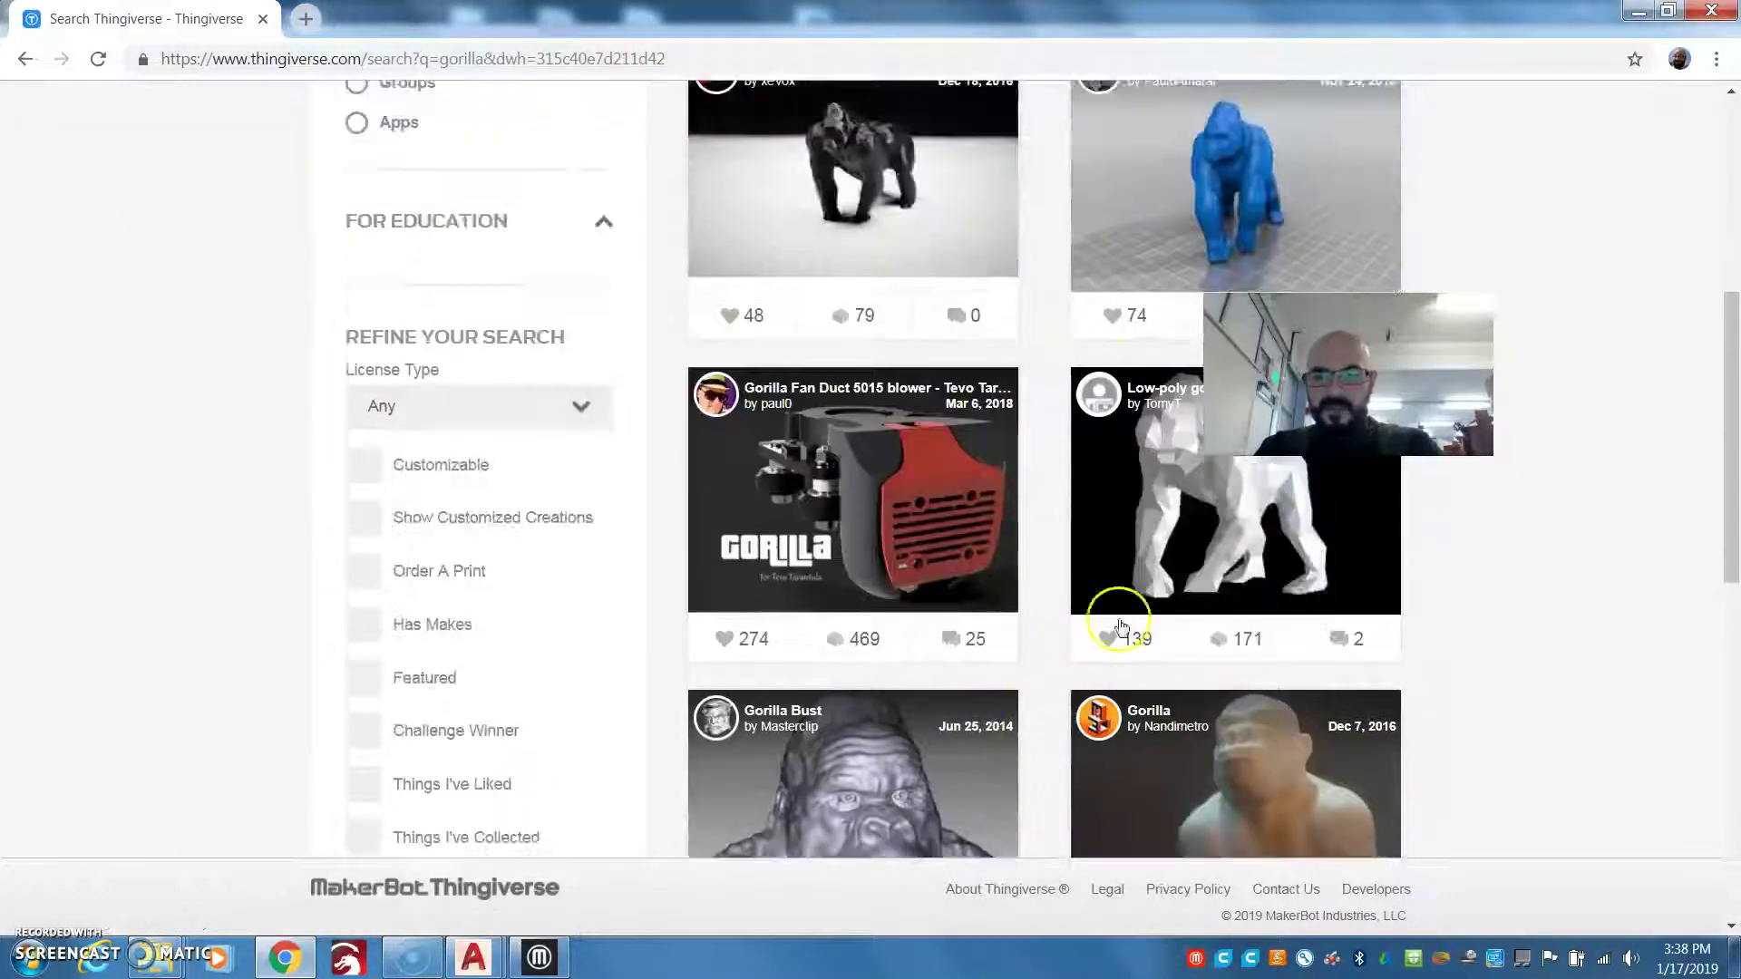
{"action": "left_click", "coordinate": [1170, 535]}
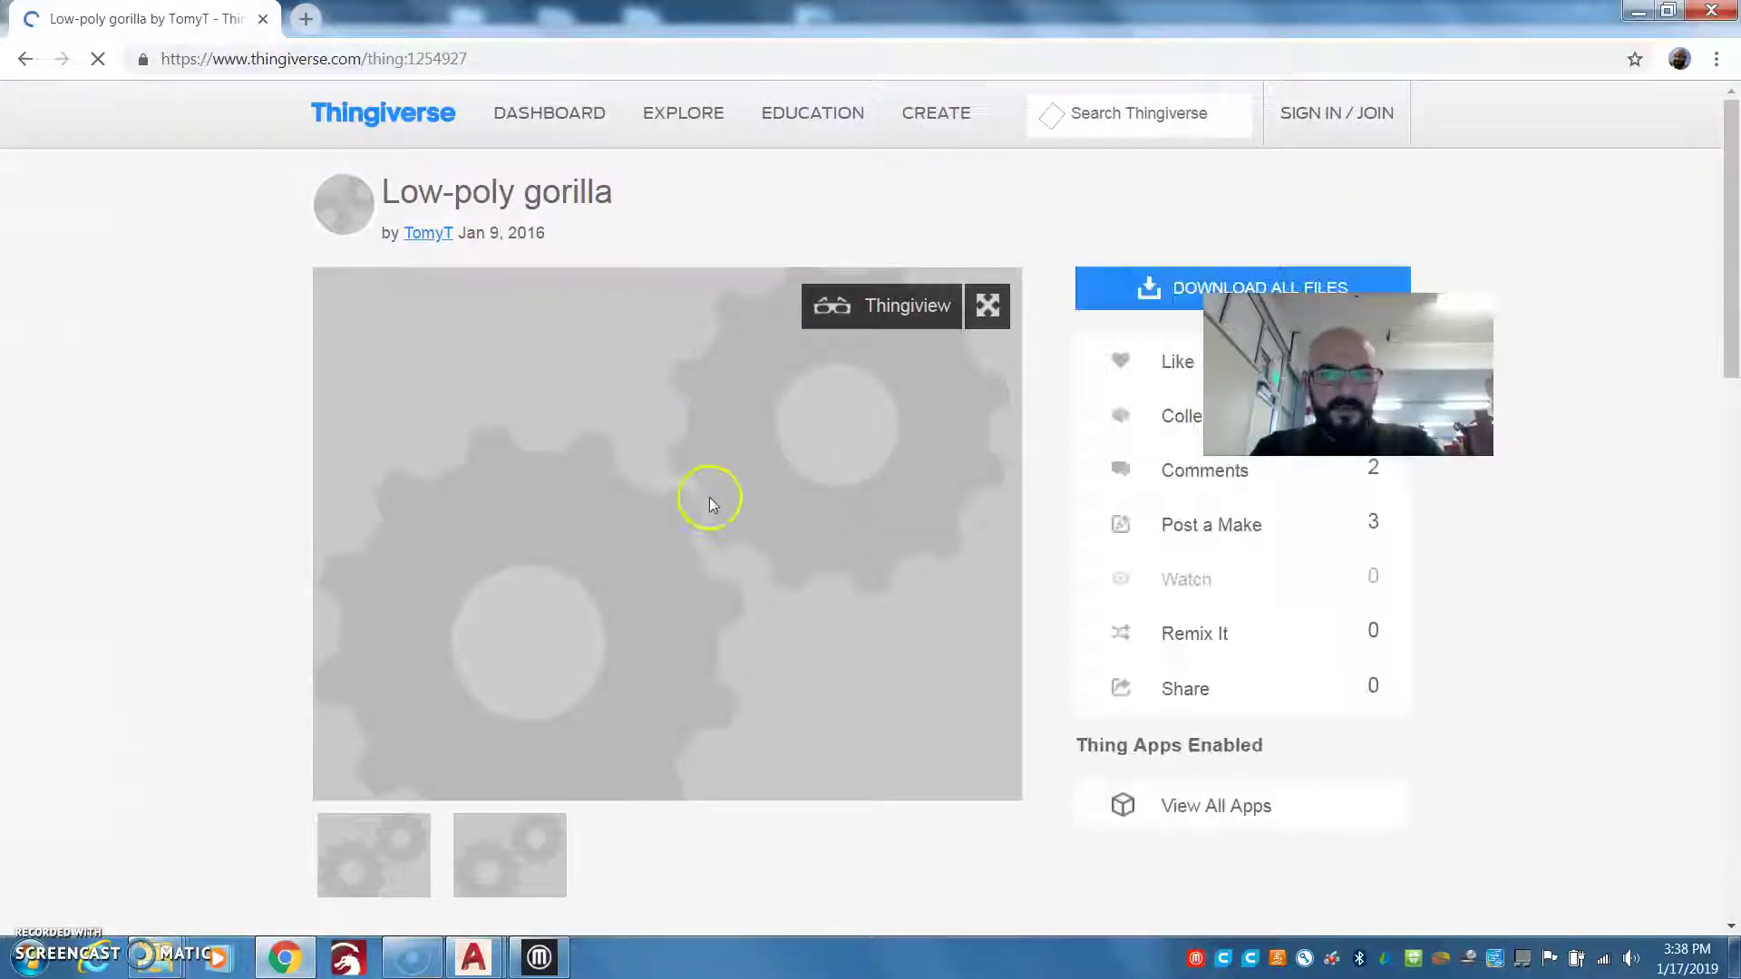
Step: Download all Low-poly gorilla files and open Low-poly_gorilla.zip from the download bar
{"action": "scroll", "coordinate": [708, 498], "scroll_direction": "down", "scroll_amount": 1}
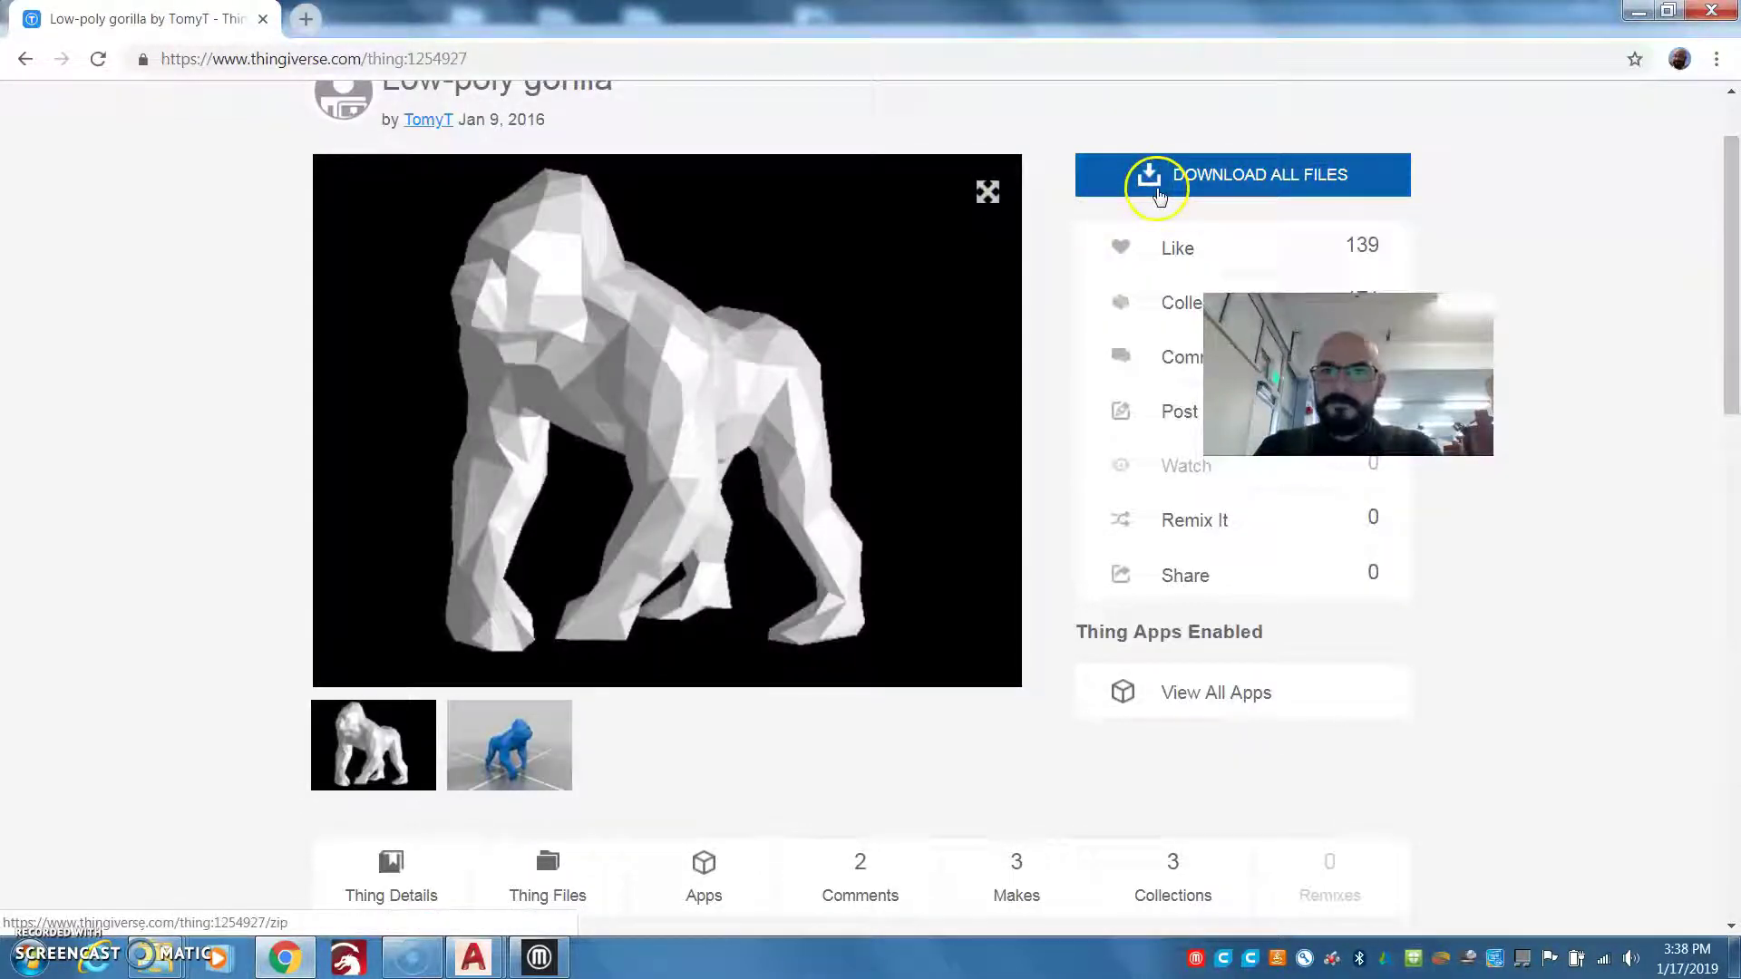
{"action": "left_click", "coordinate": [1162, 194]}
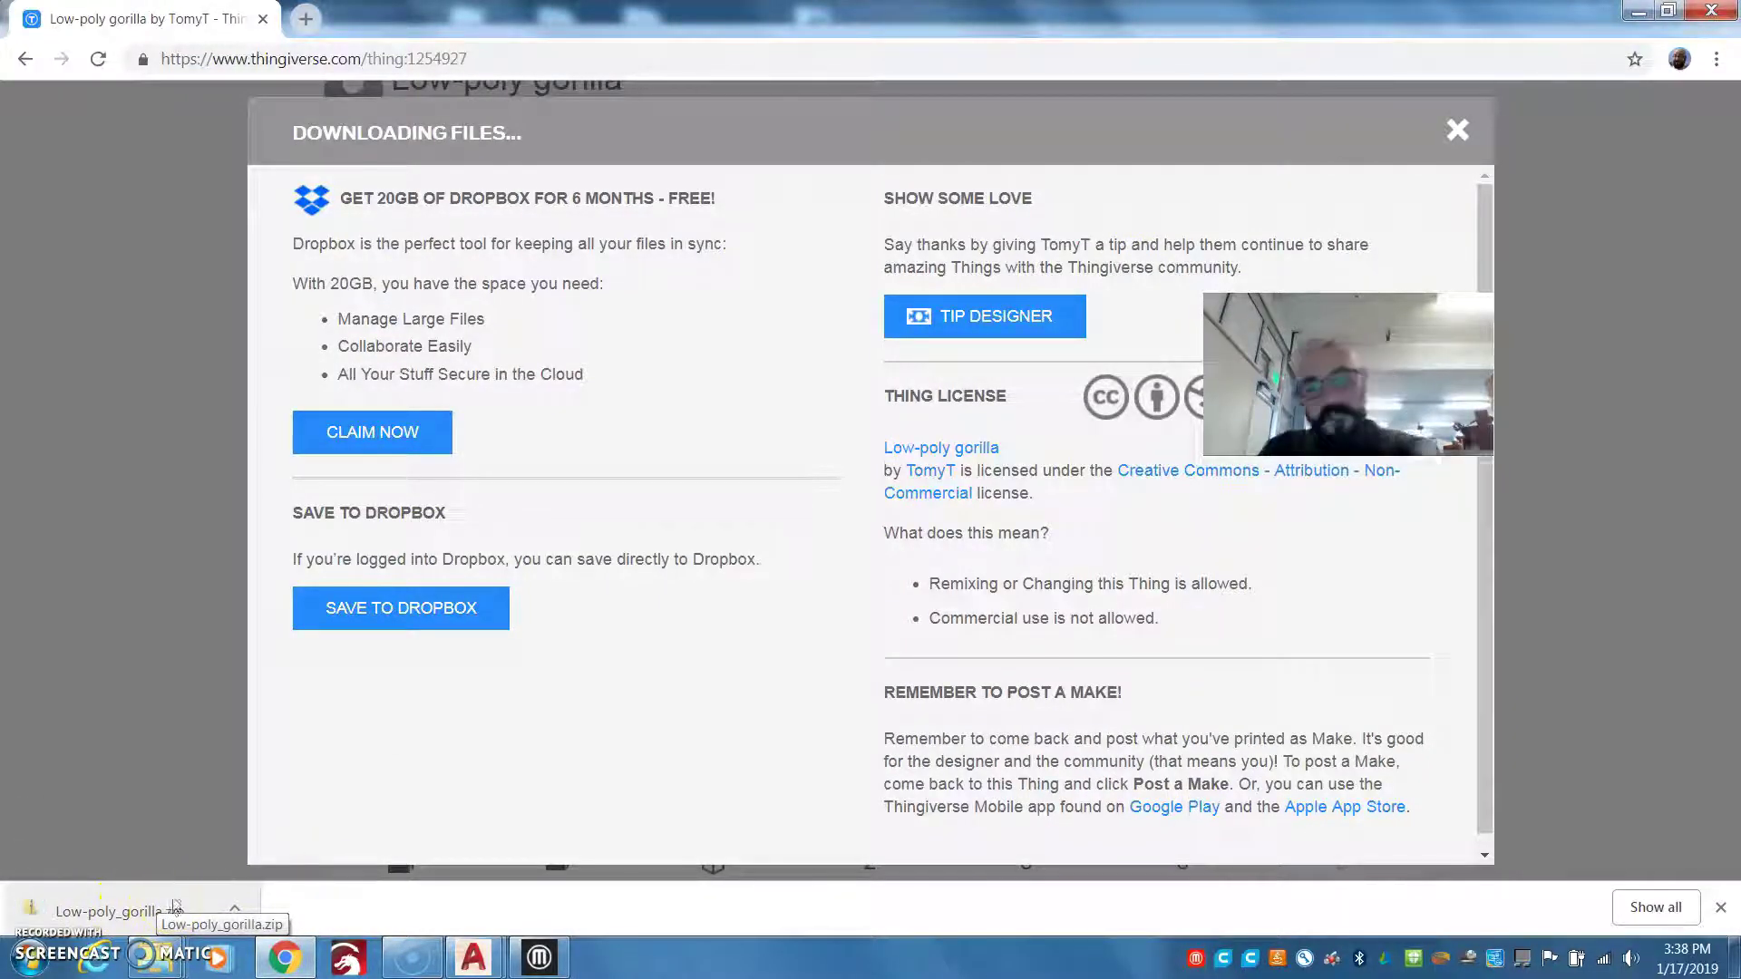
{"action": "left_click", "coordinate": [177, 894]}
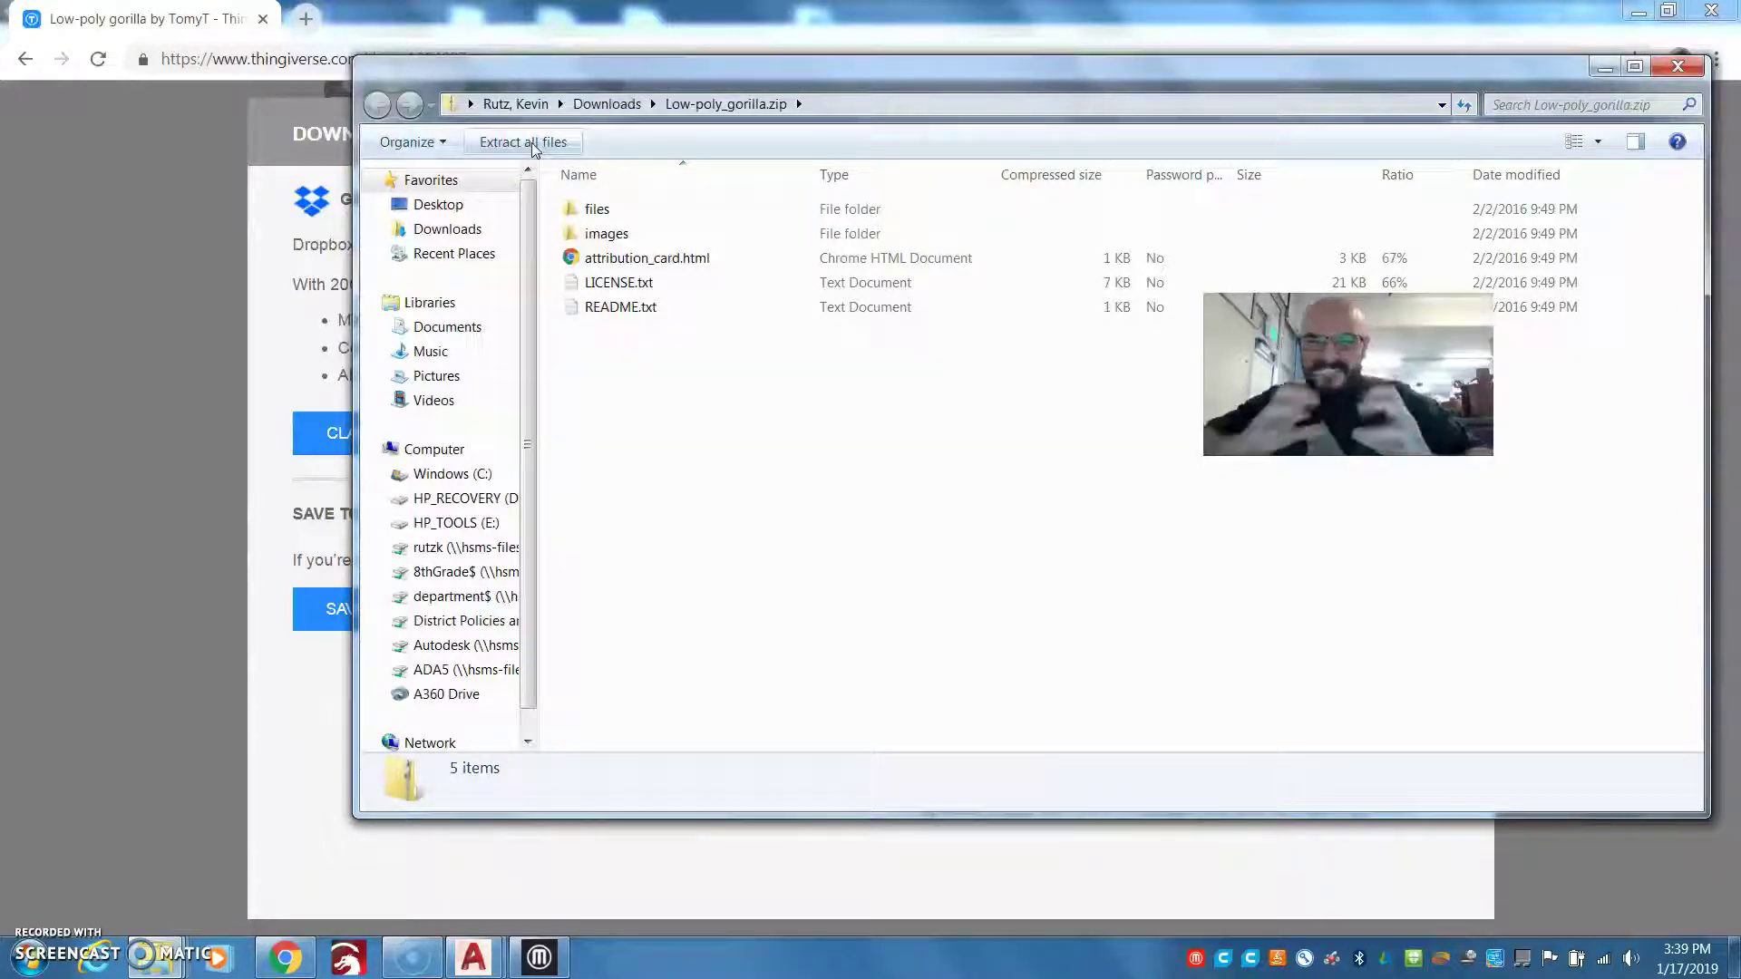
Step: Extract the zip into a Downloads\Low-poly_gorilla folder
{"action": "left_click", "coordinate": [531, 143]}
{"action": "left_click", "coordinate": [1091, 367]}
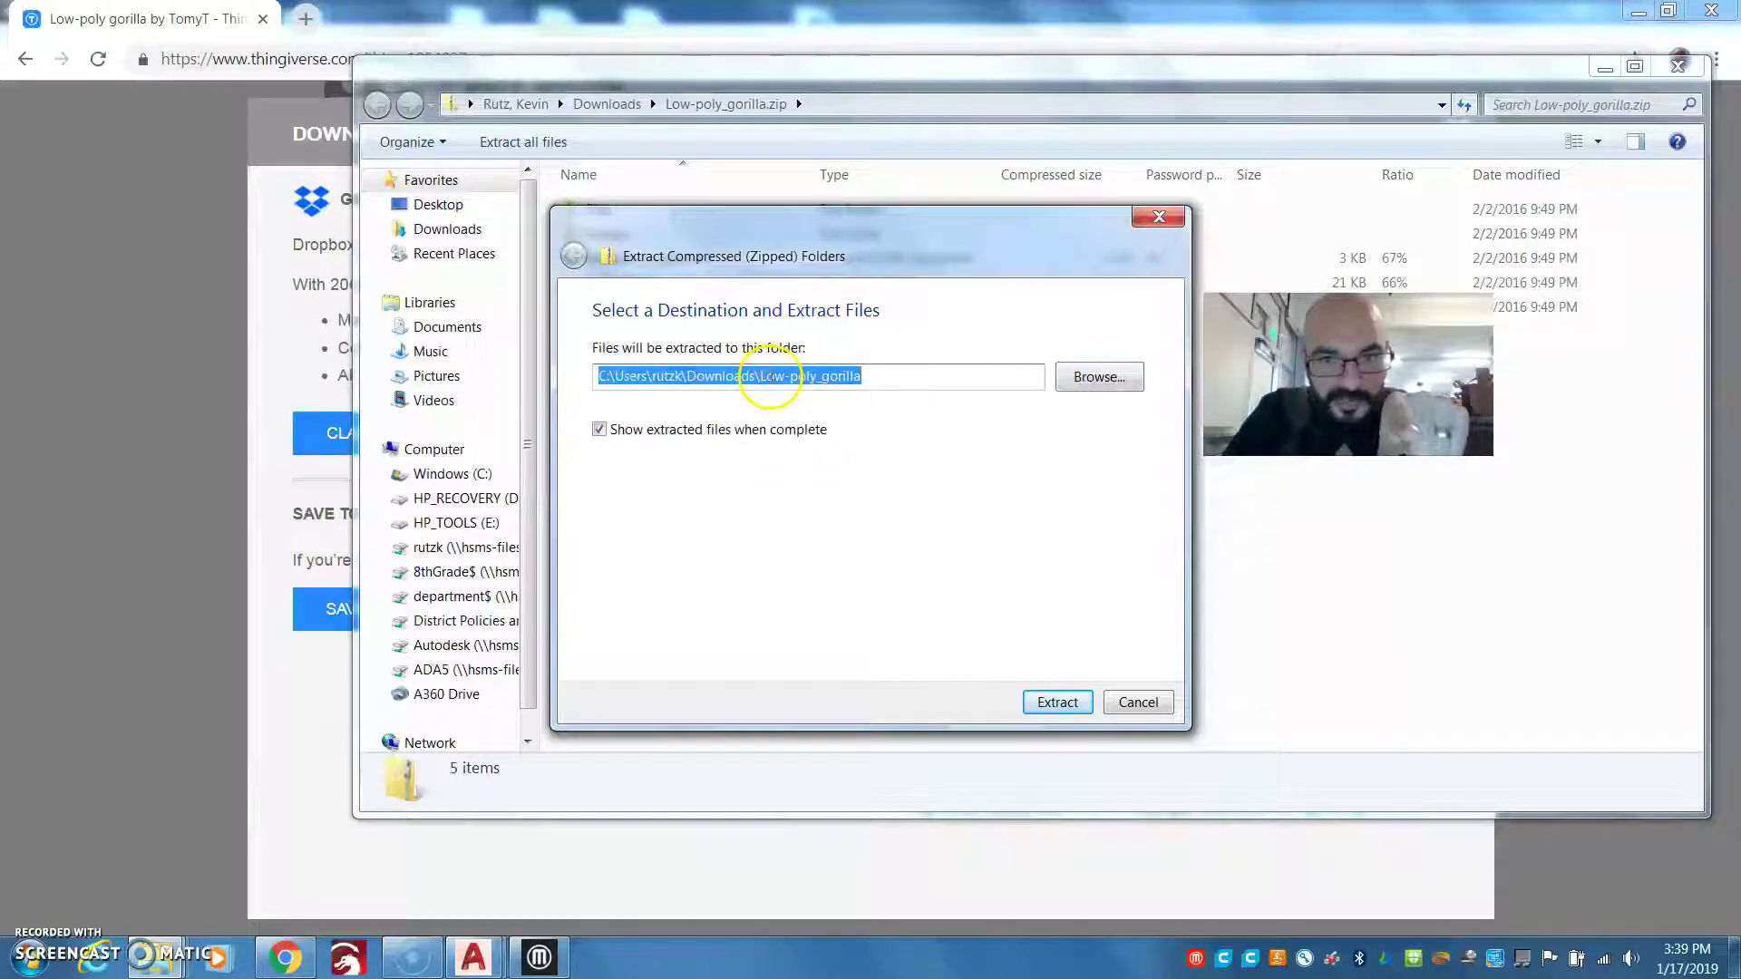
{"action": "left_click", "coordinate": [1052, 703]}
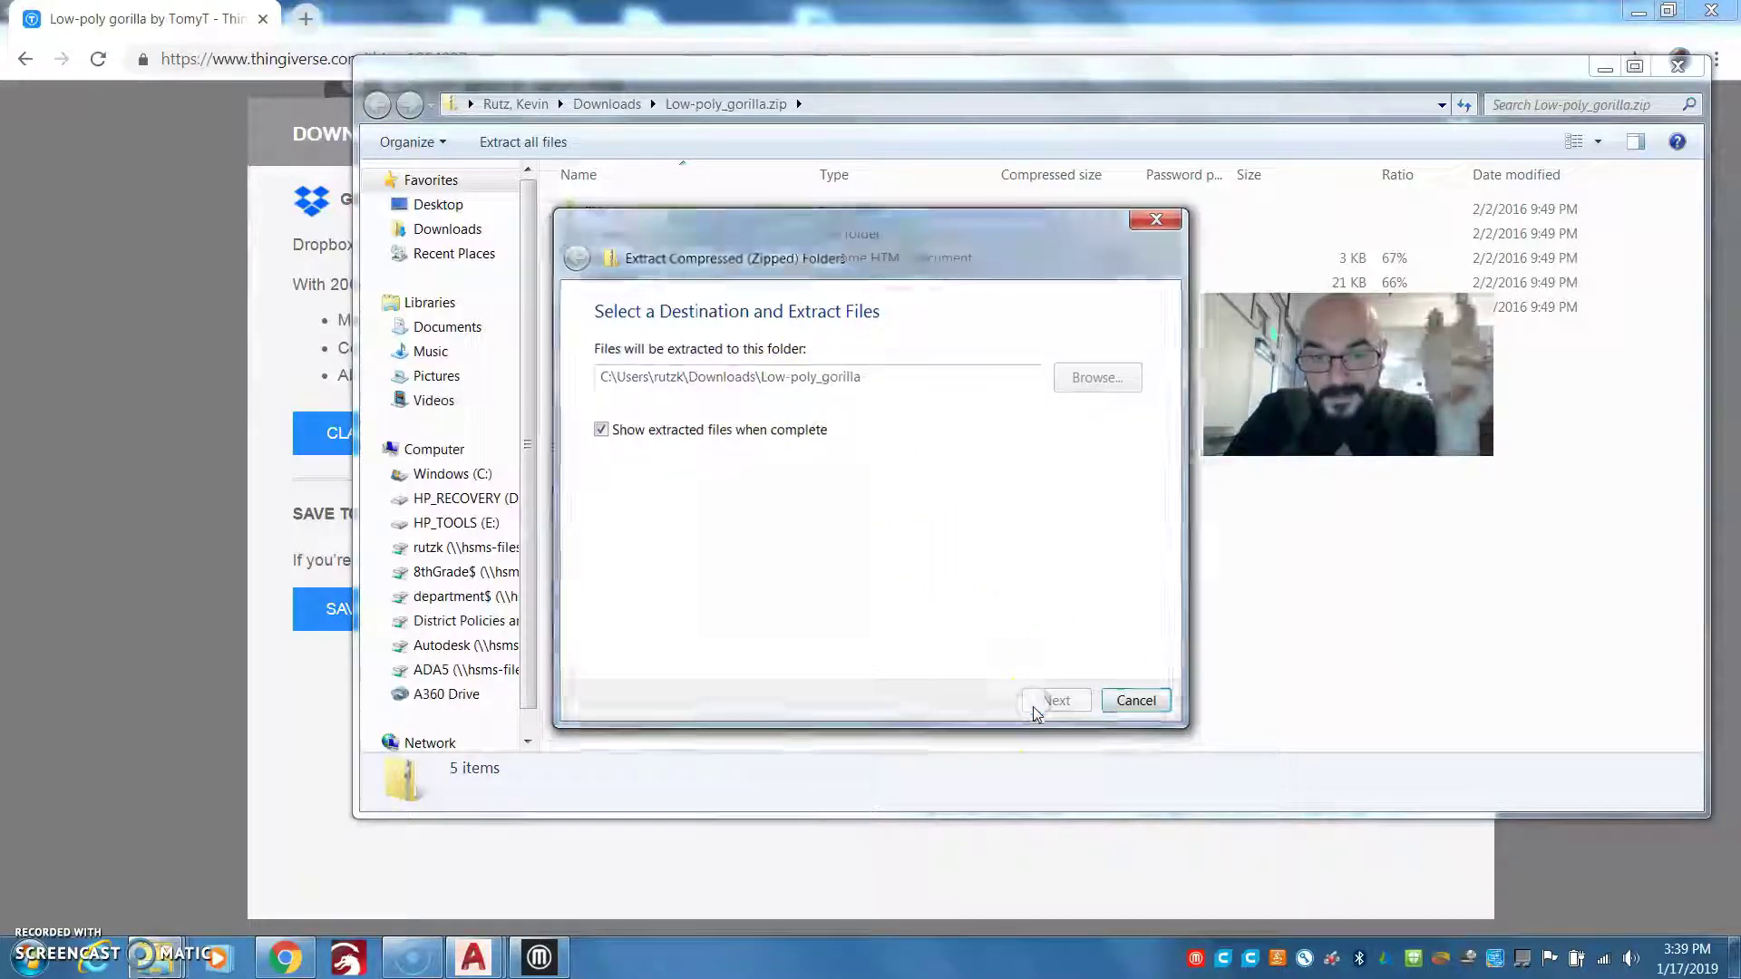
Step: Check that the files folder holds wlk-gor2p.stl, then close both Explorer windows
{"action": "left_click", "coordinate": [638, 262]}
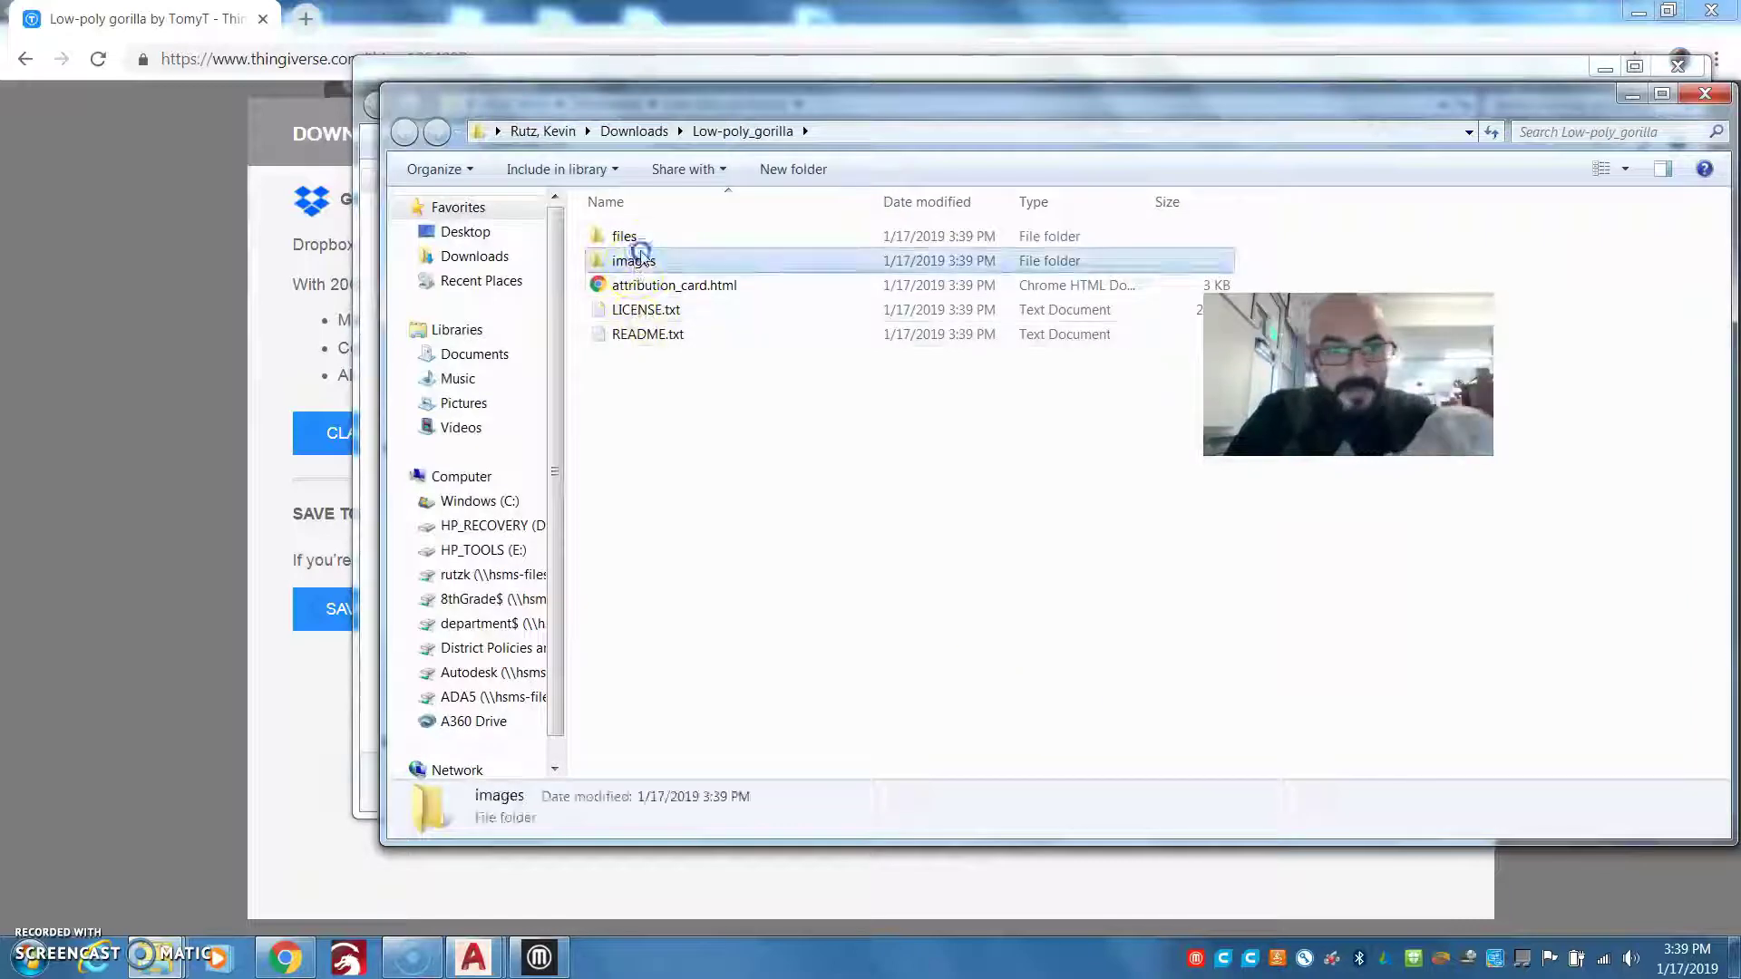
{"action": "double_click", "coordinate": [635, 238]}
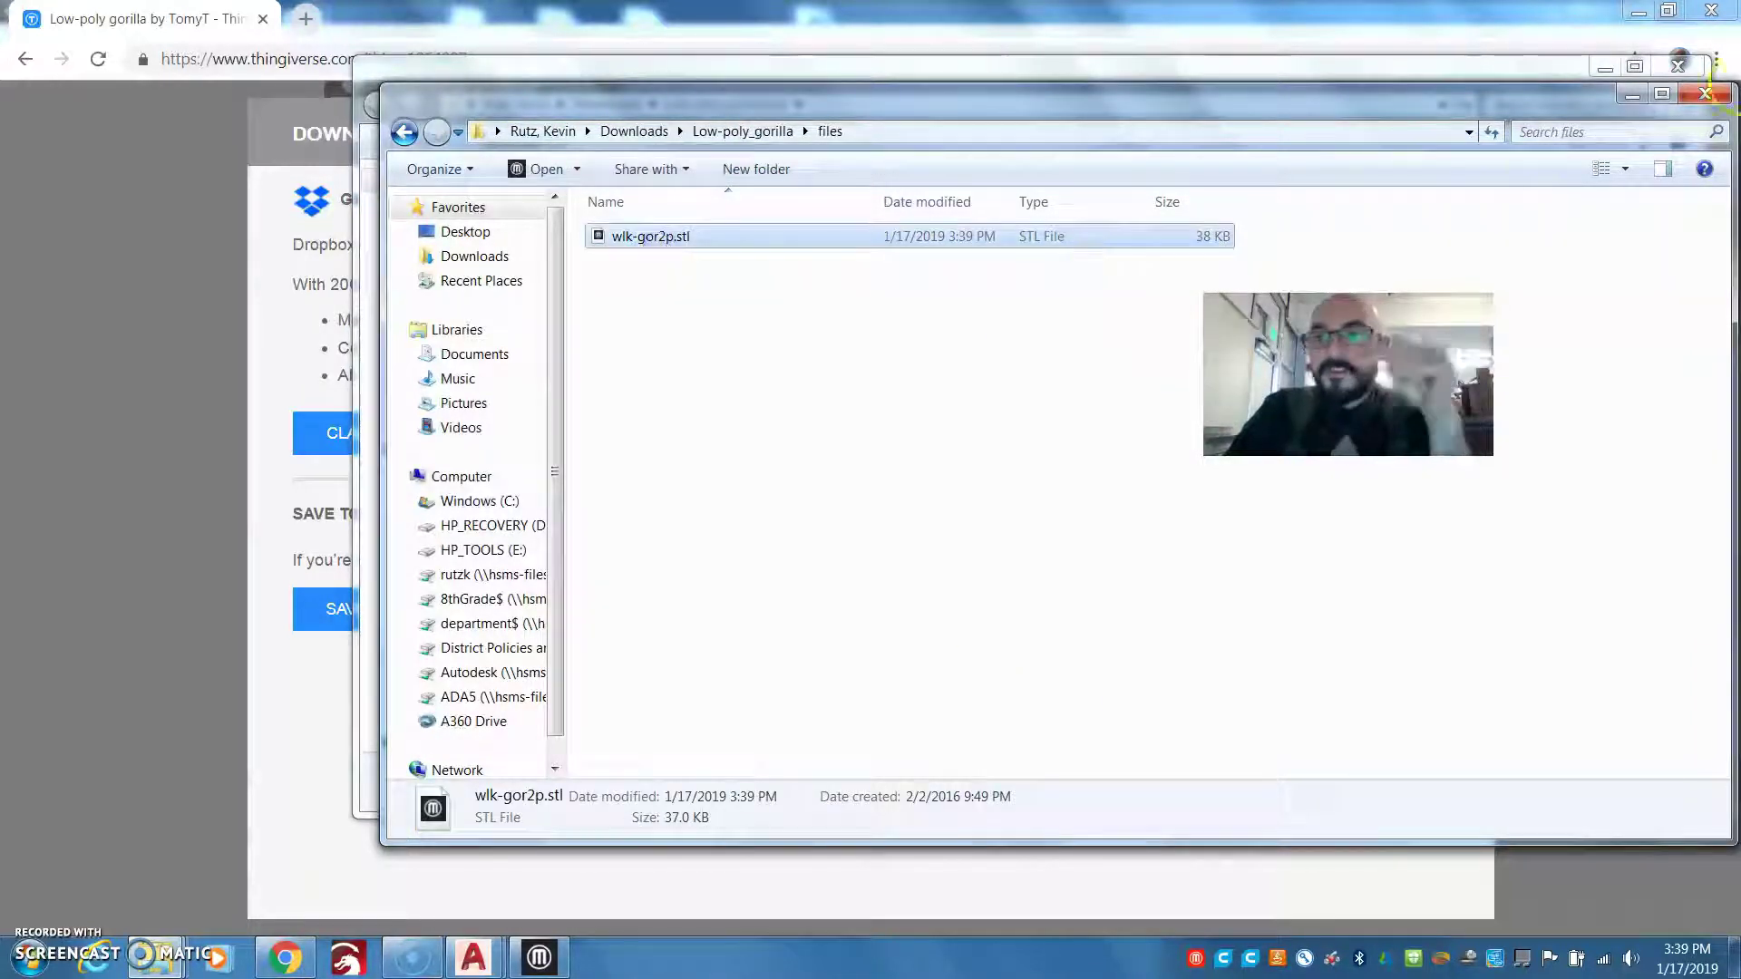
{"action": "left_click", "coordinate": [1705, 93]}
{"action": "left_click", "coordinate": [1675, 67]}
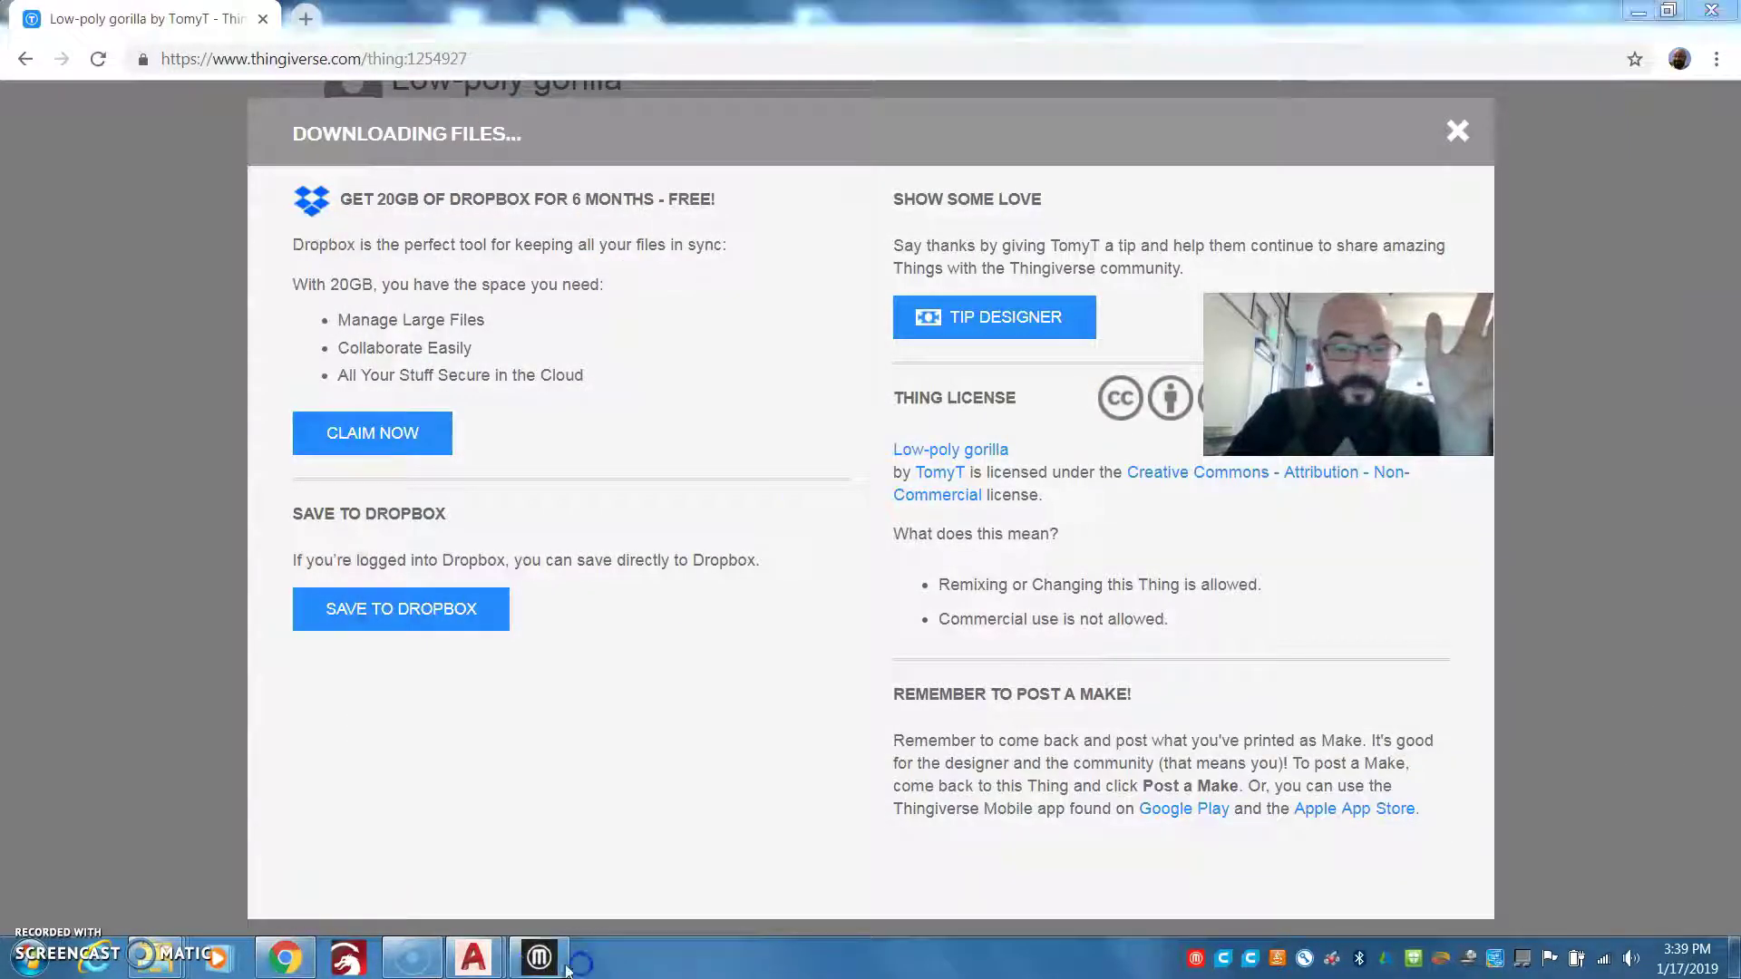
Step: Add wlk-gor2p.stl from Downloads > Low-poly_gorilla > files to the build plate
{"action": "left_click", "coordinate": [539, 958]}
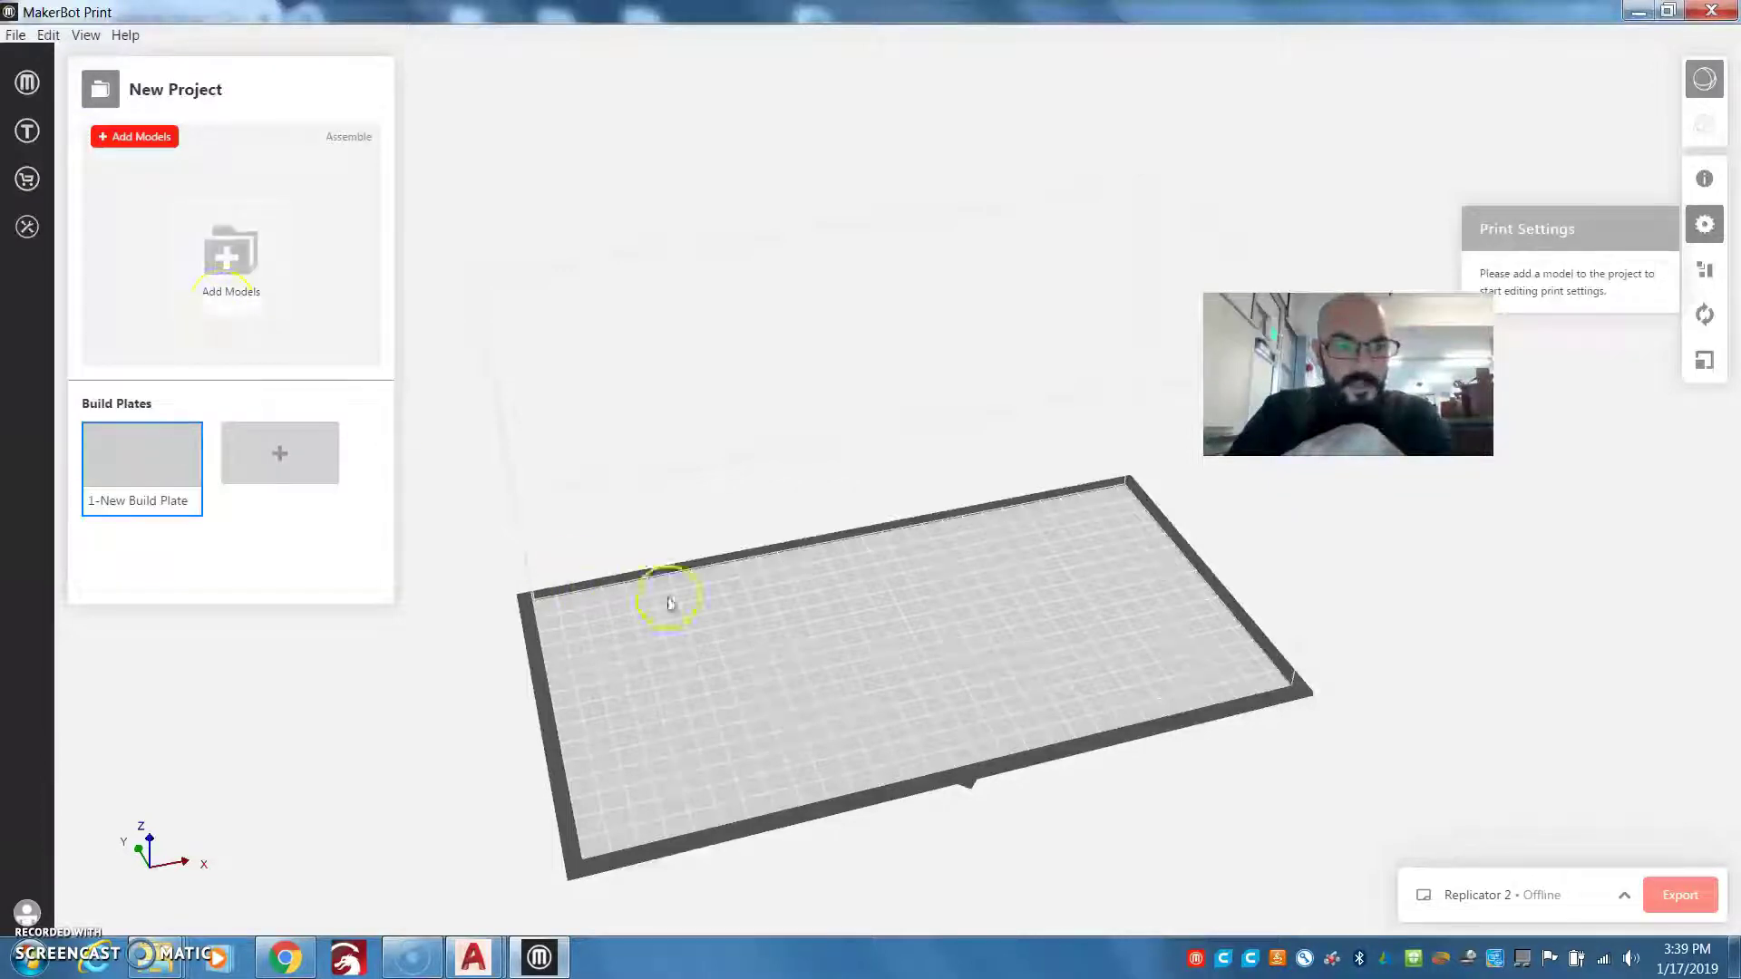
{"action": "left_click", "coordinate": [248, 256]}
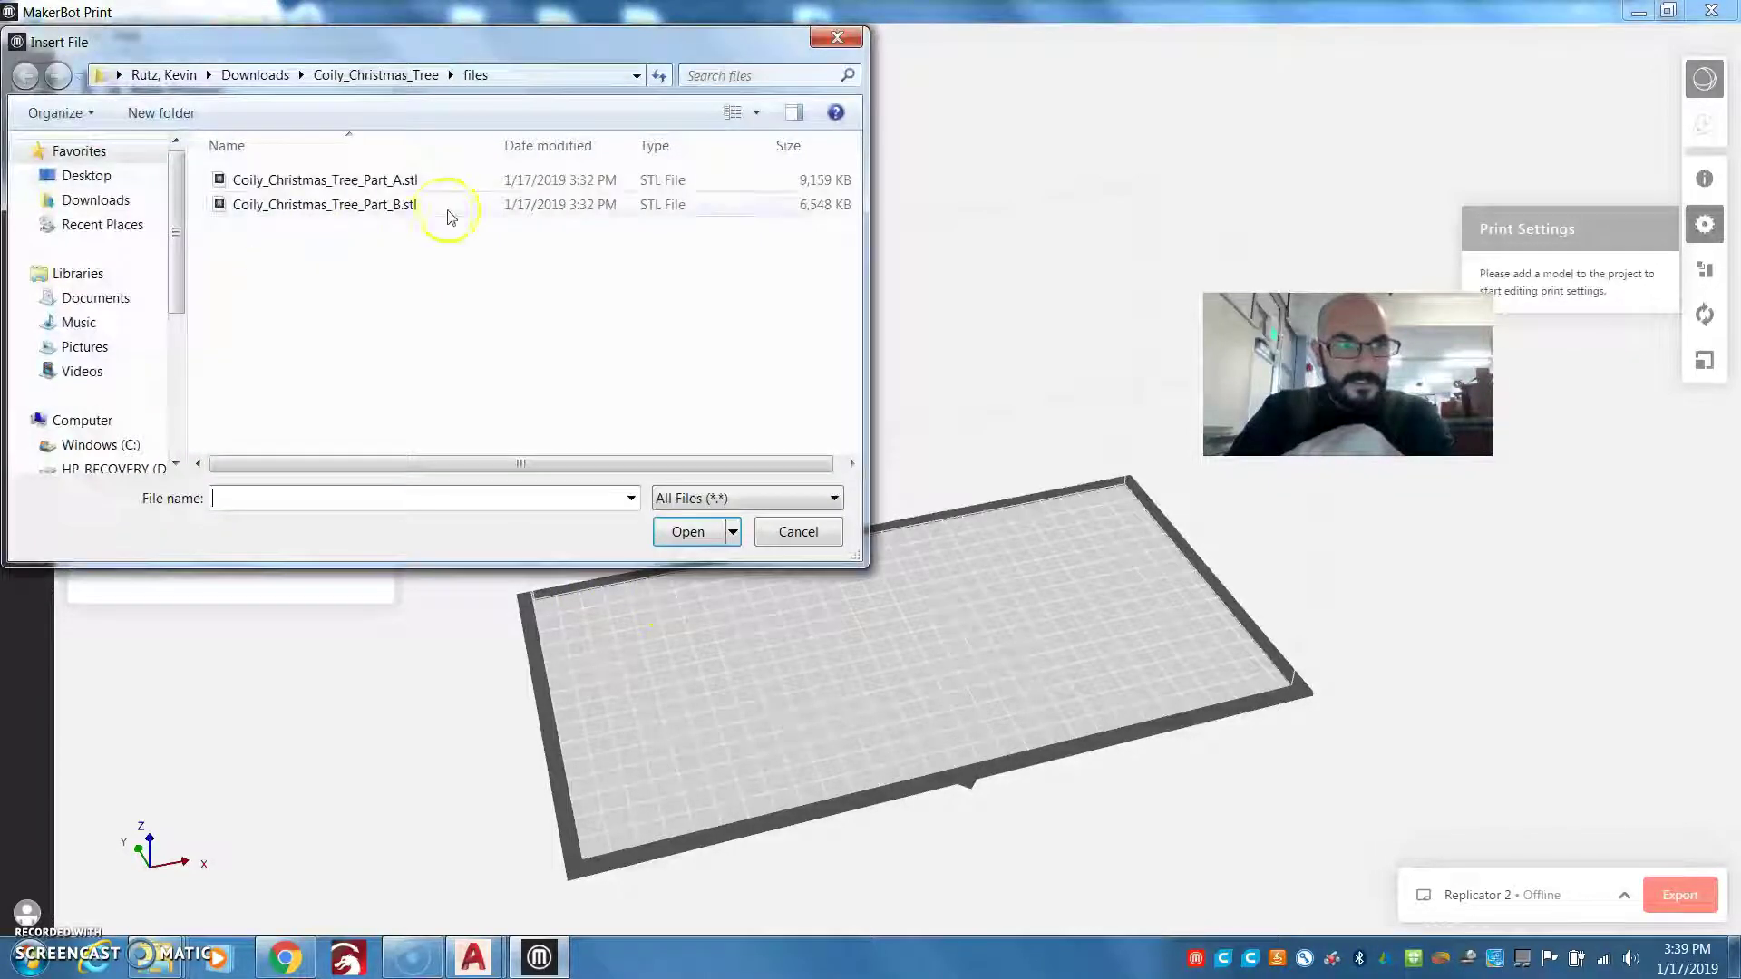
{"action": "left_click", "coordinate": [95, 201]}
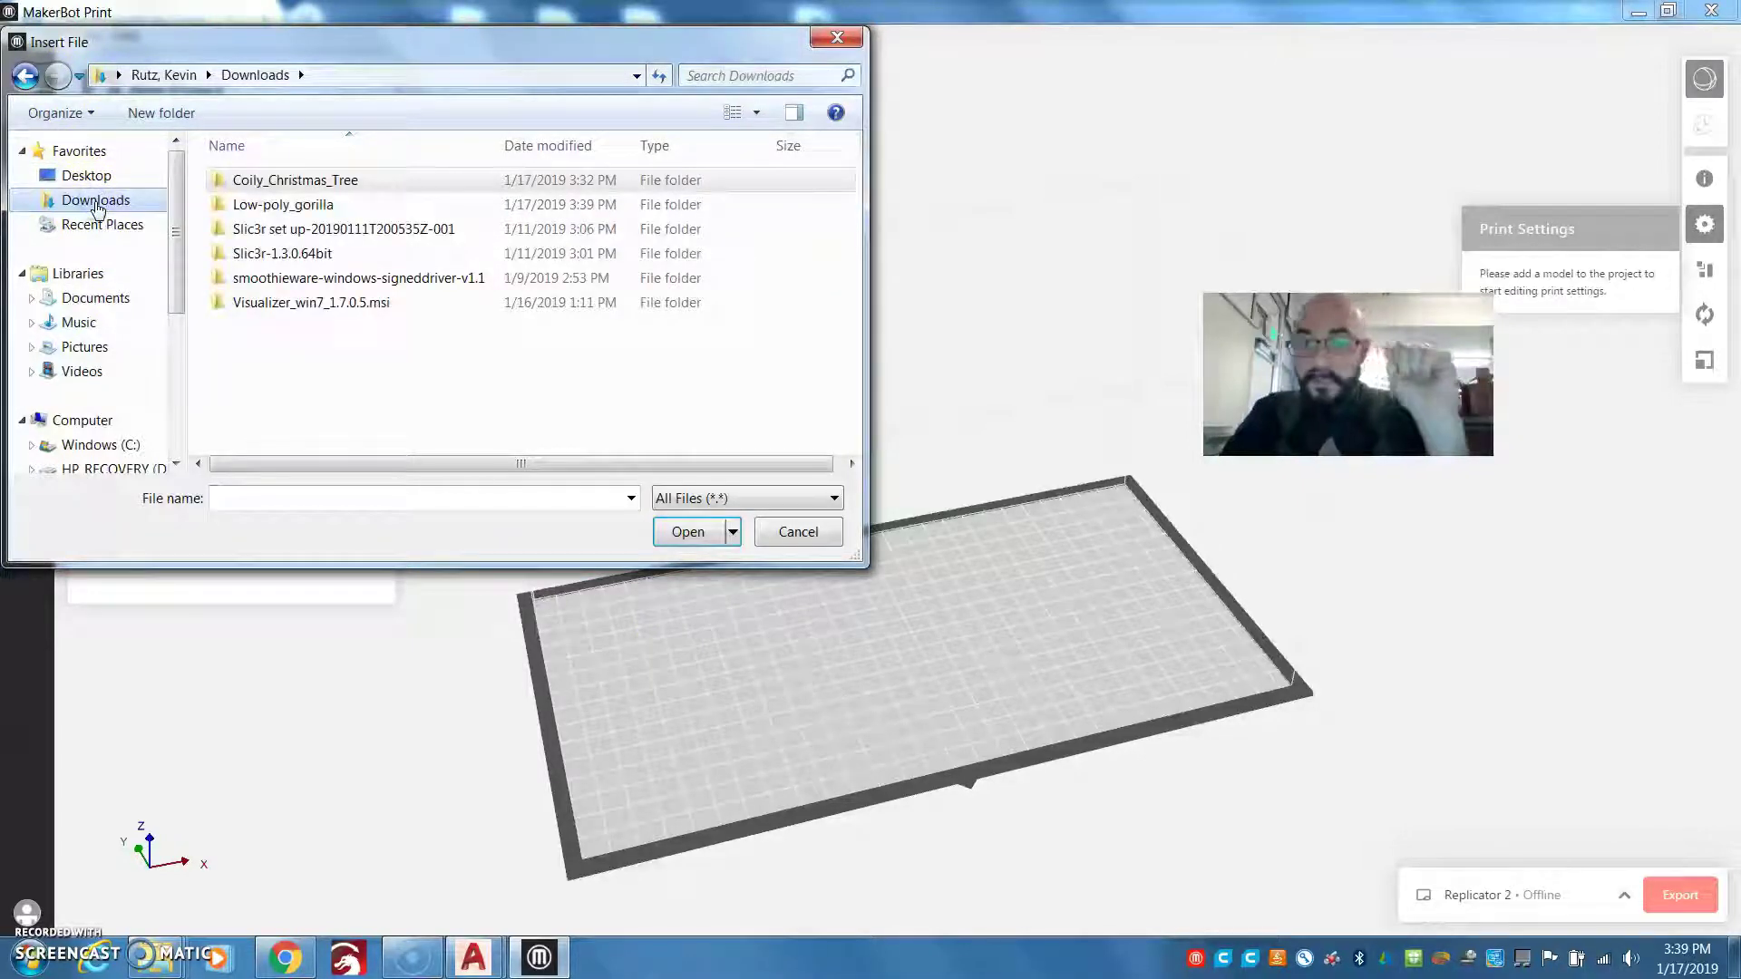
{"action": "left_click", "coordinate": [272, 207]}
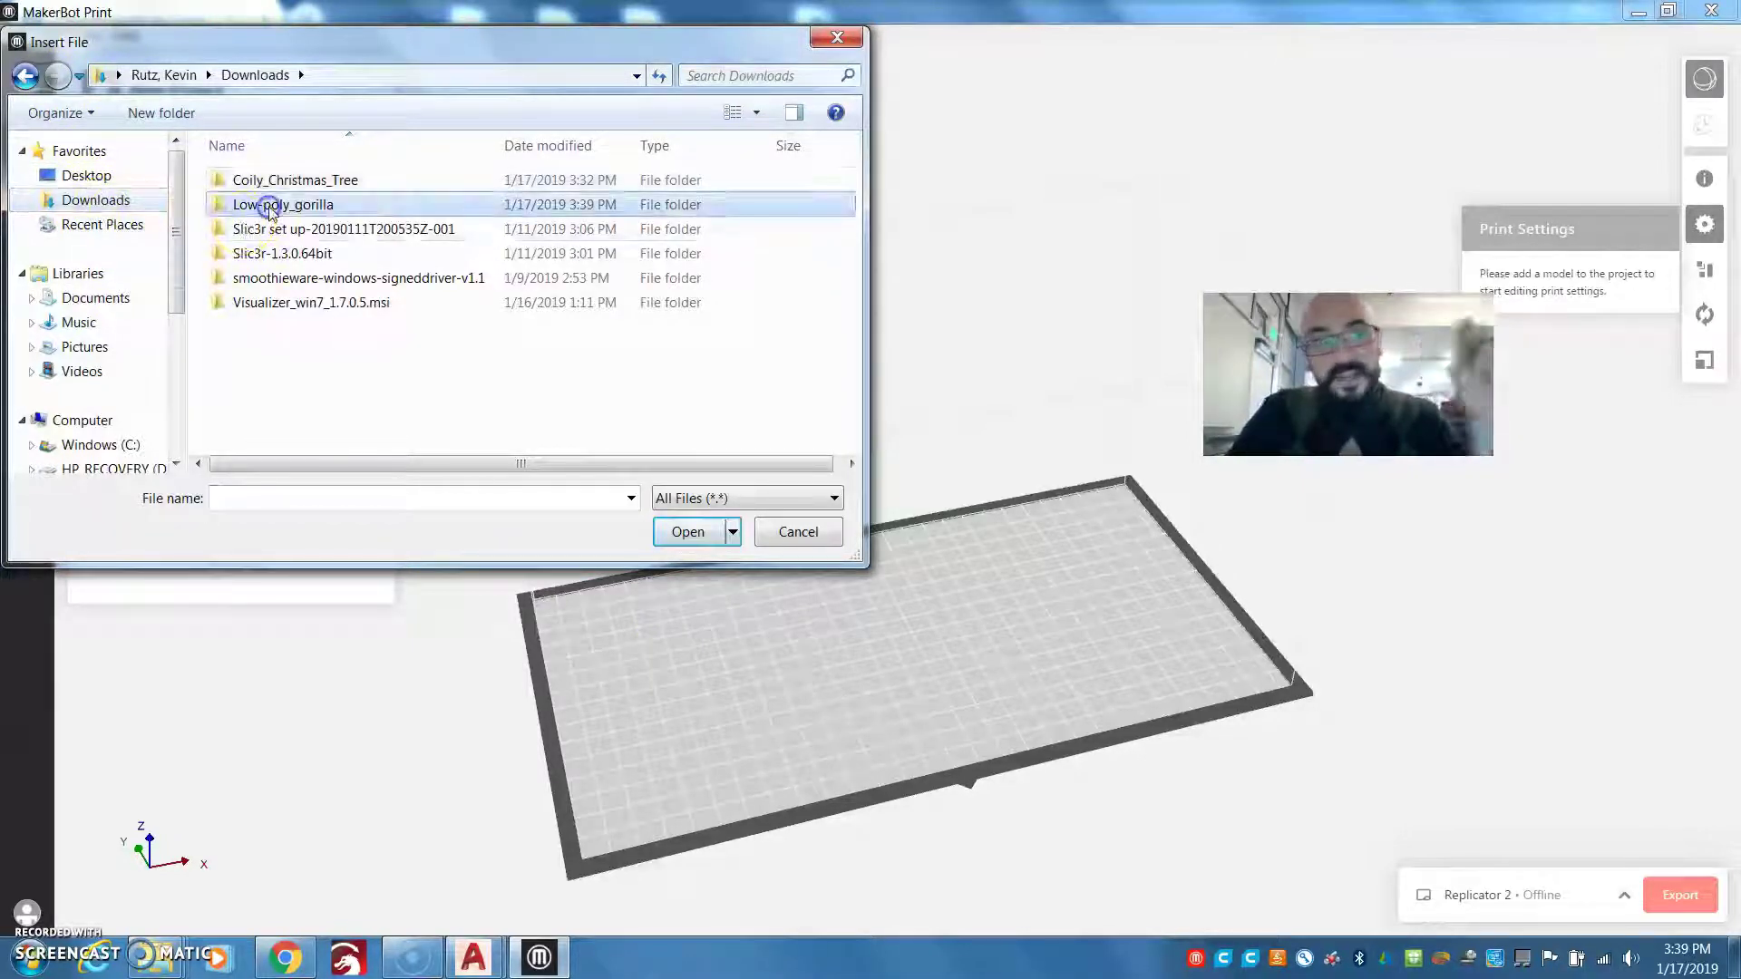
{"action": "double_click", "coordinate": [272, 207]}
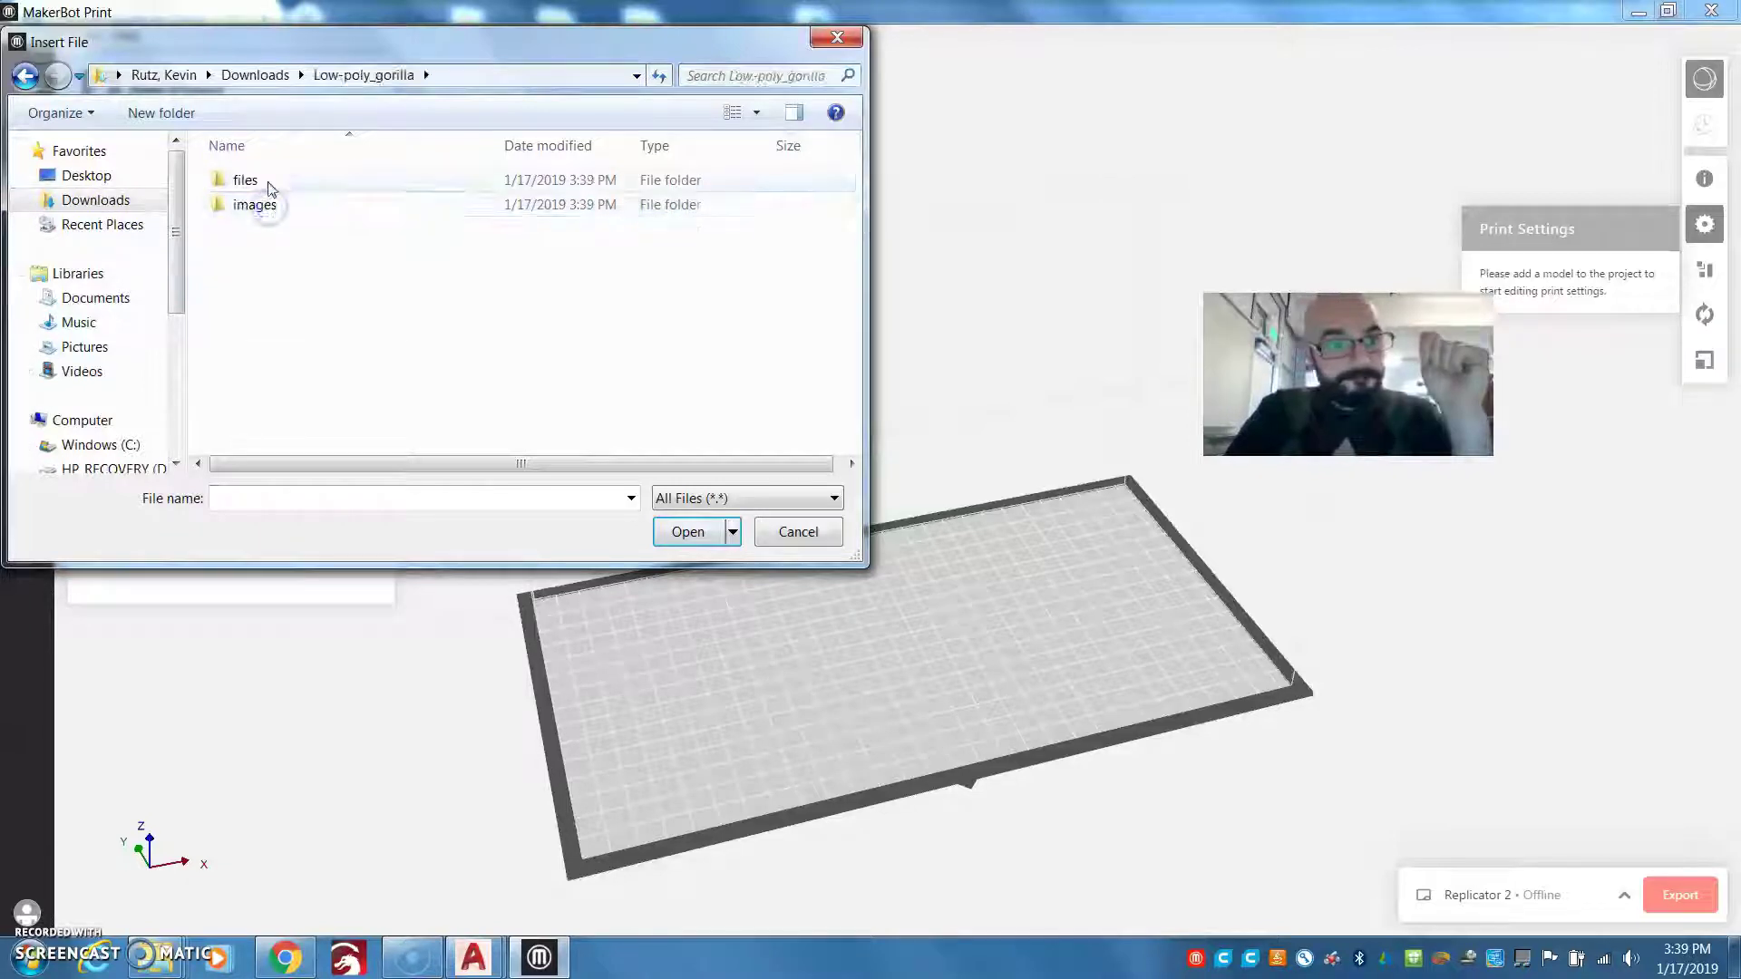
{"action": "double_click", "coordinate": [269, 180]}
{"action": "double_click", "coordinate": [272, 180]}
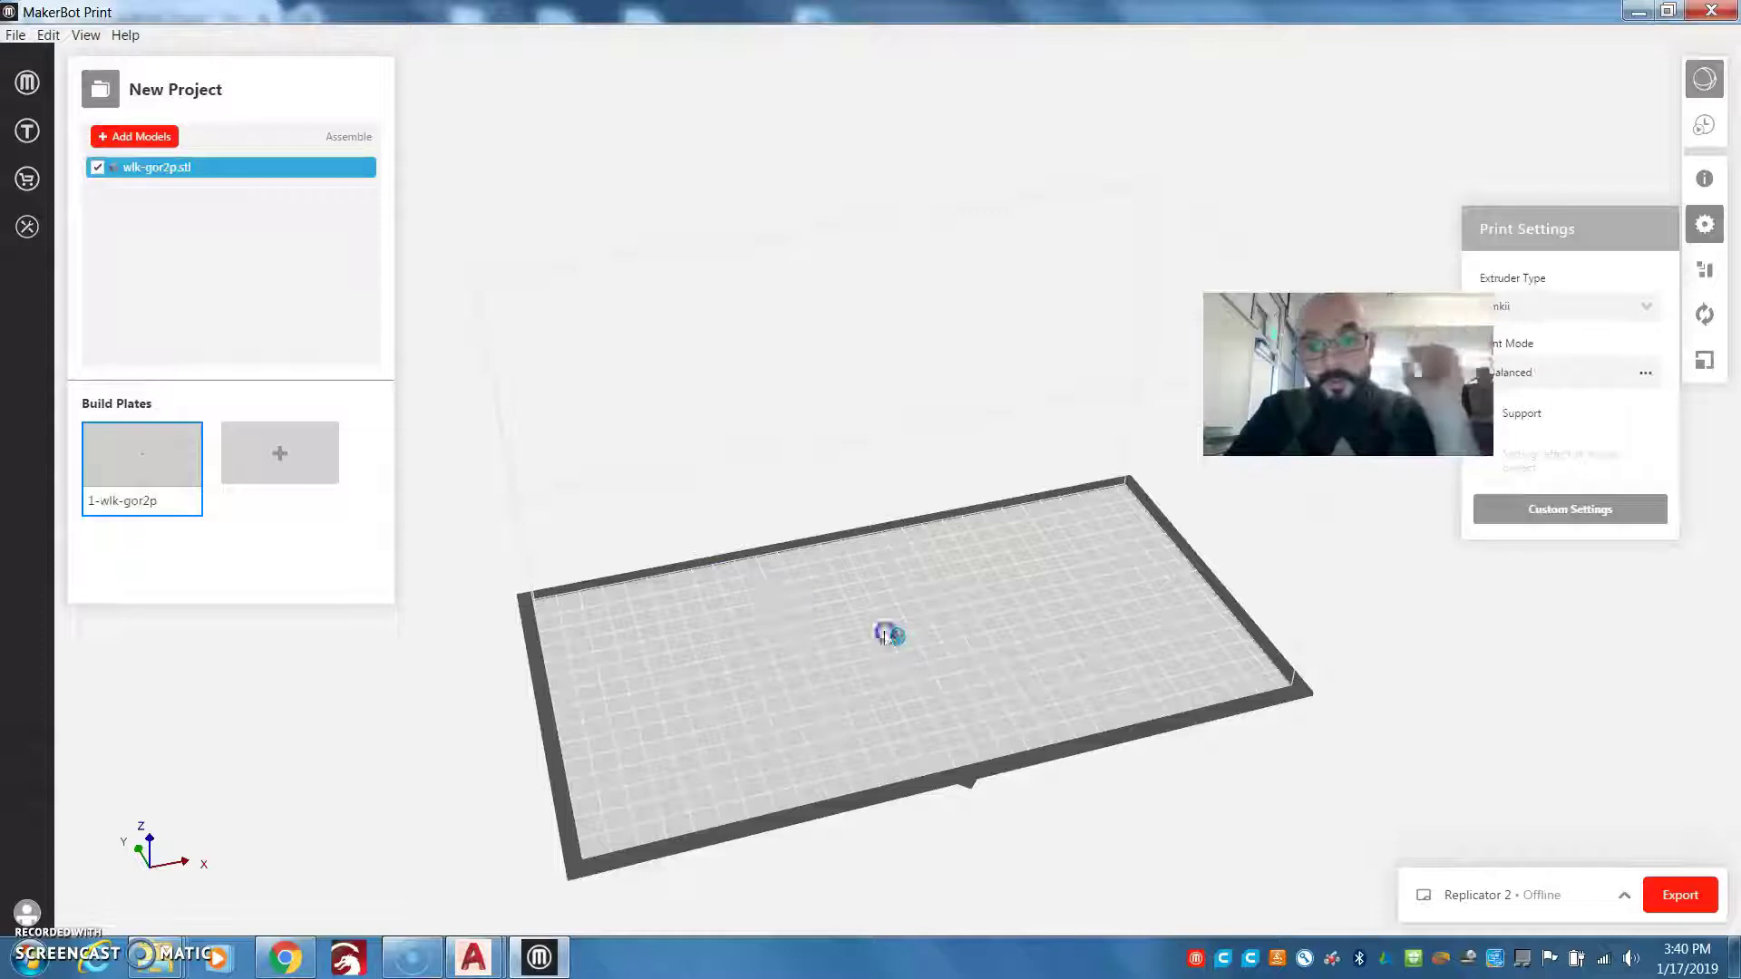
Step: Zoom in and select the tiny wlk-gor2p gorilla near the centre of the plate
{"action": "scroll", "coordinate": [901, 646], "scroll_direction": "up", "scroll_amount": 3}
{"action": "scroll", "coordinate": [892, 626], "scroll_direction": "up", "scroll_amount": 5}
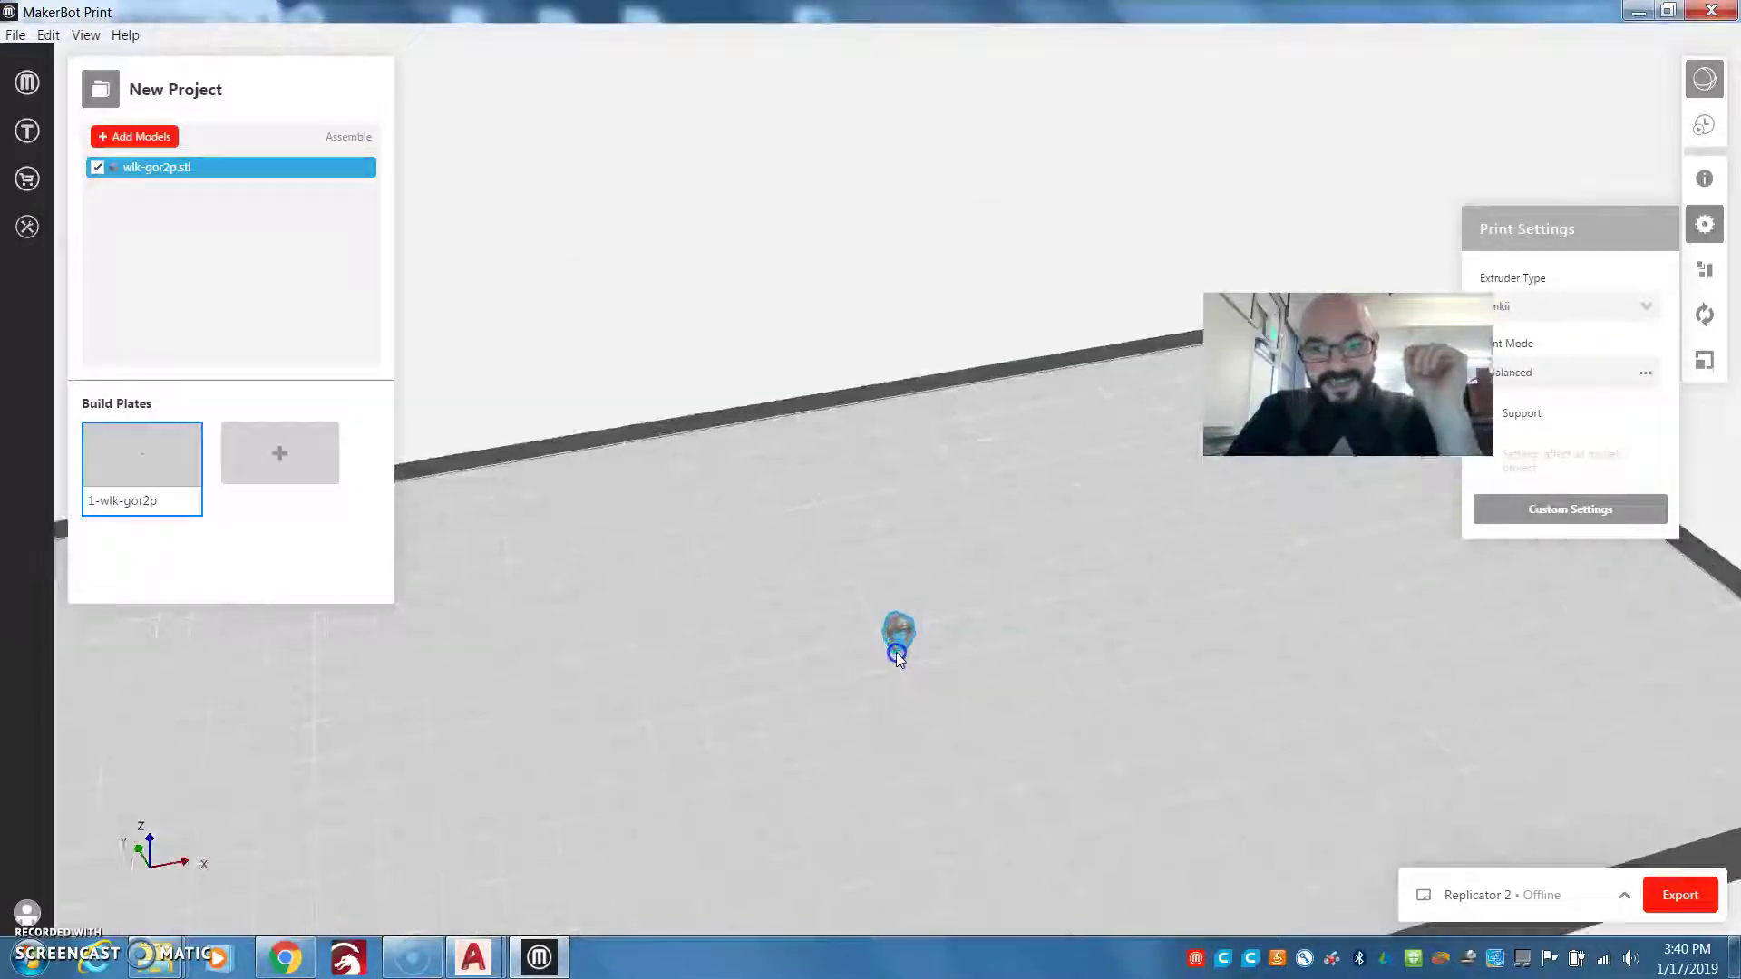
{"action": "scroll", "coordinate": [903, 659], "scroll_direction": "up", "scroll_amount": 2}
{"action": "left_click", "coordinate": [899, 648]}
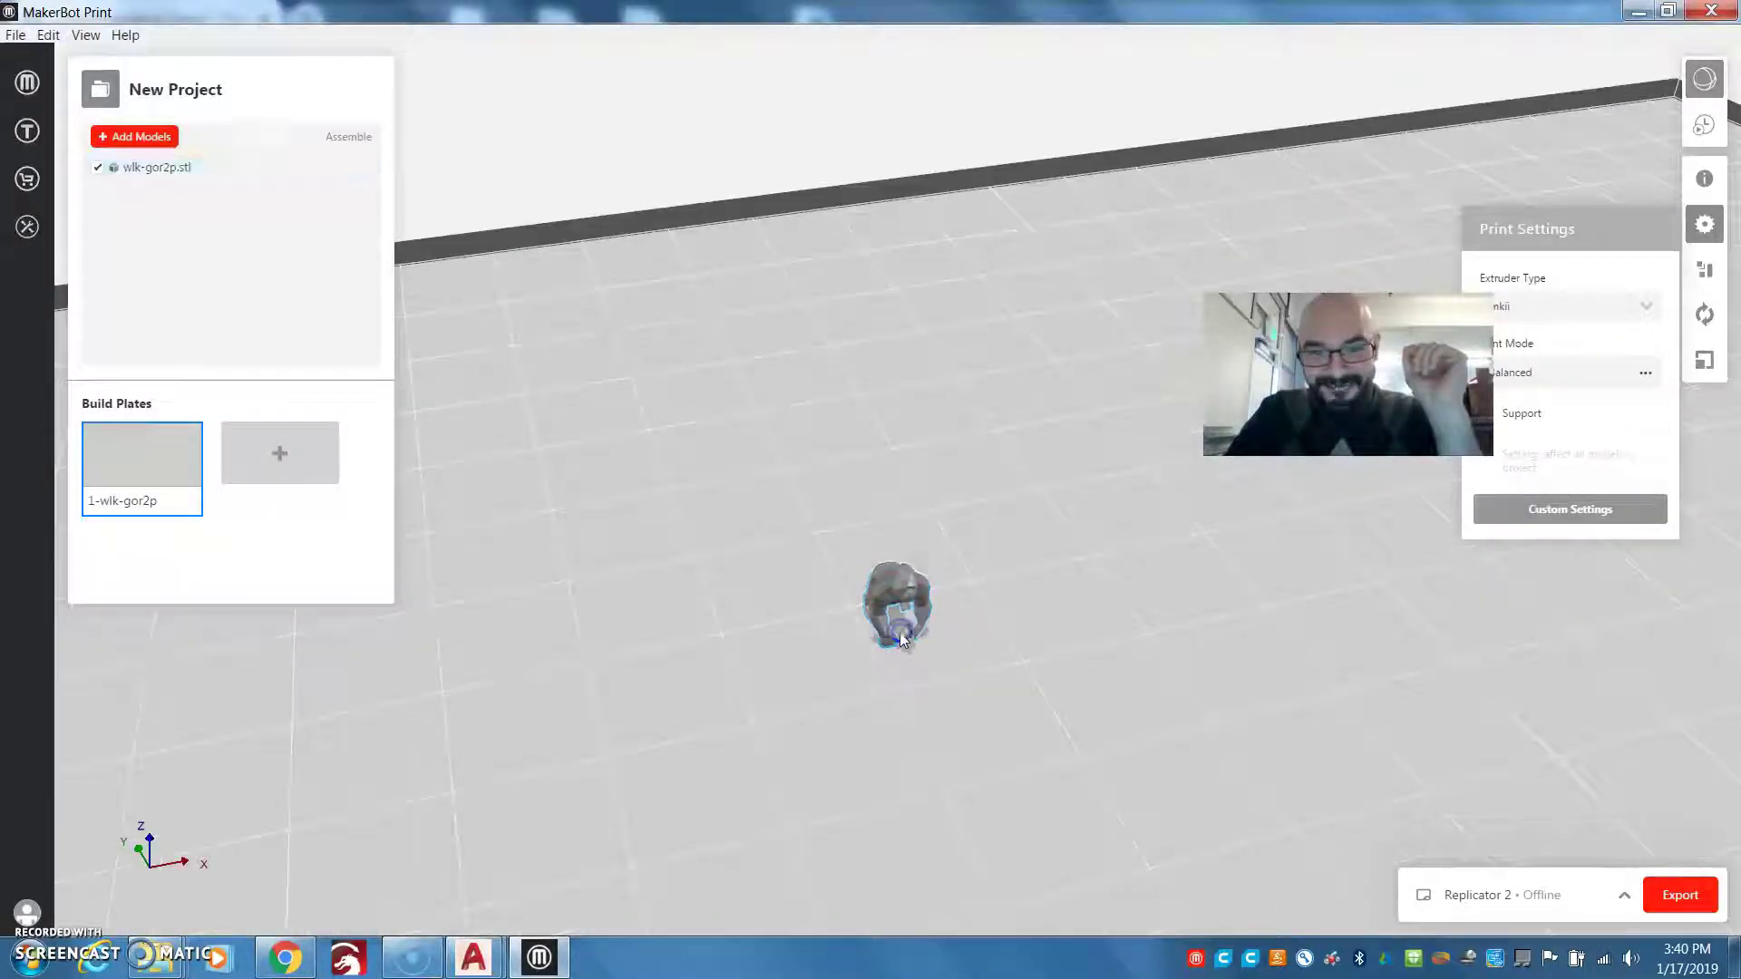
{"action": "left_click_drag", "start_coordinate": [1317, 290], "coordinate": [467, 651]}
{"action": "scroll", "coordinate": [896, 508], "scroll_direction": "down", "scroll_amount": 1}
{"action": "scroll", "coordinate": [896, 507], "scroll_direction": "down", "scroll_amount": 4}
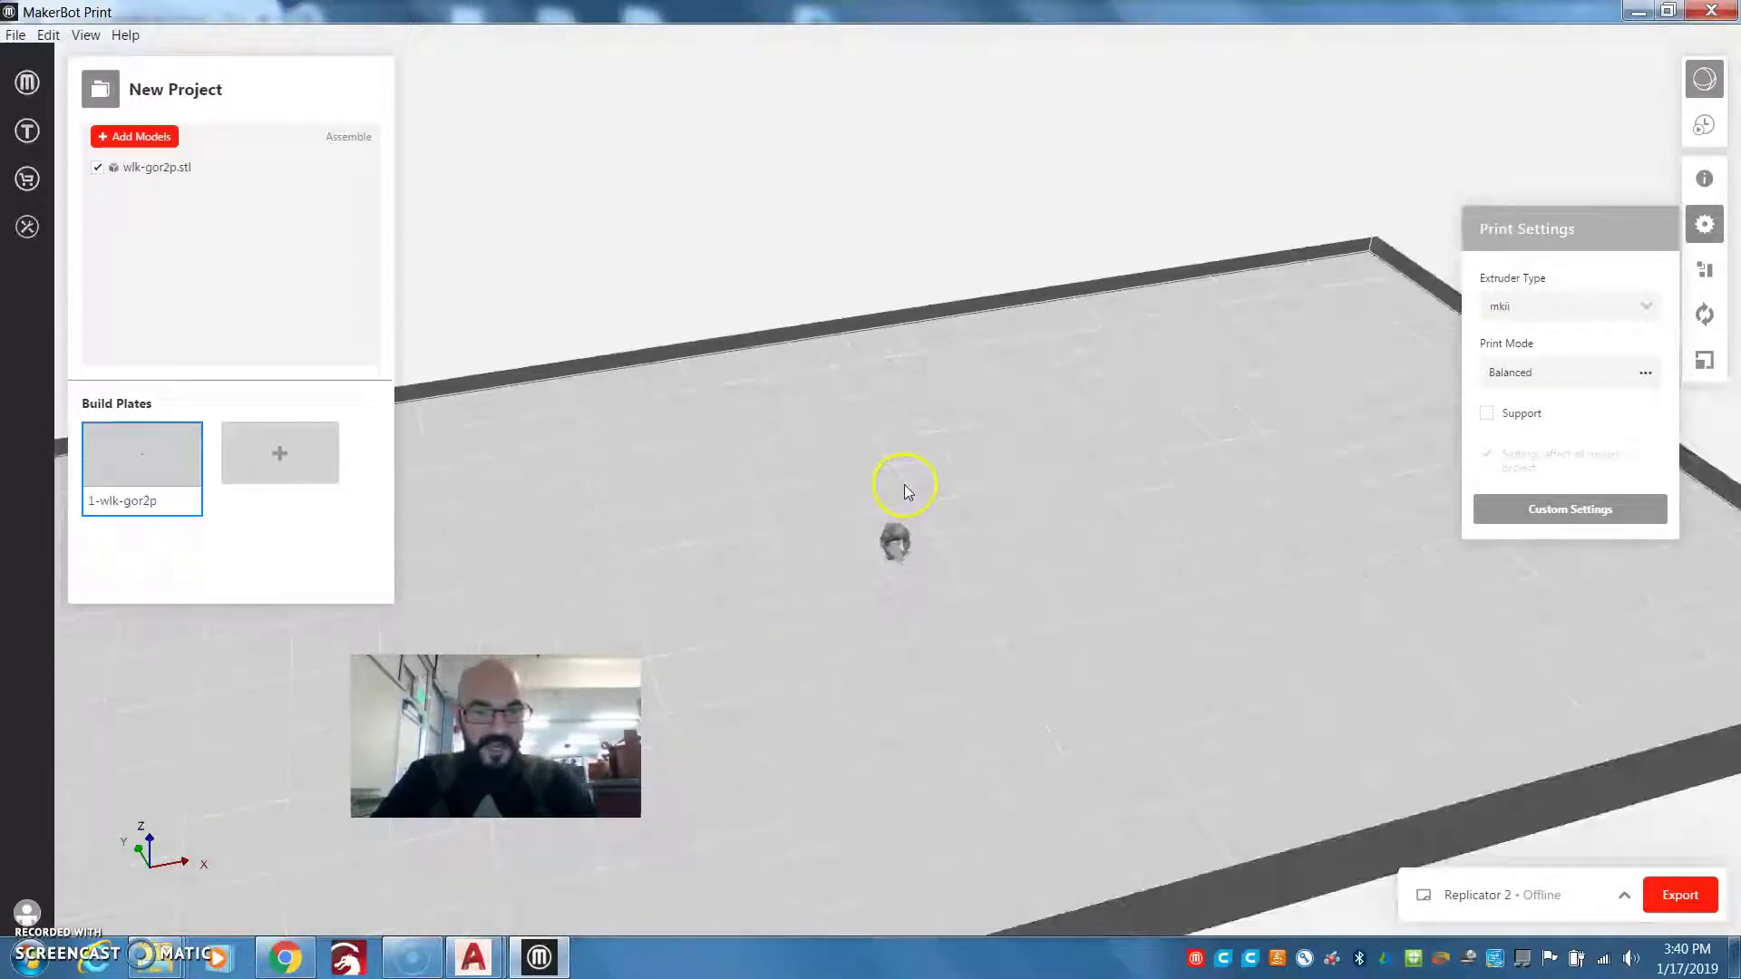
{"action": "left_click", "coordinate": [1279, 455]}
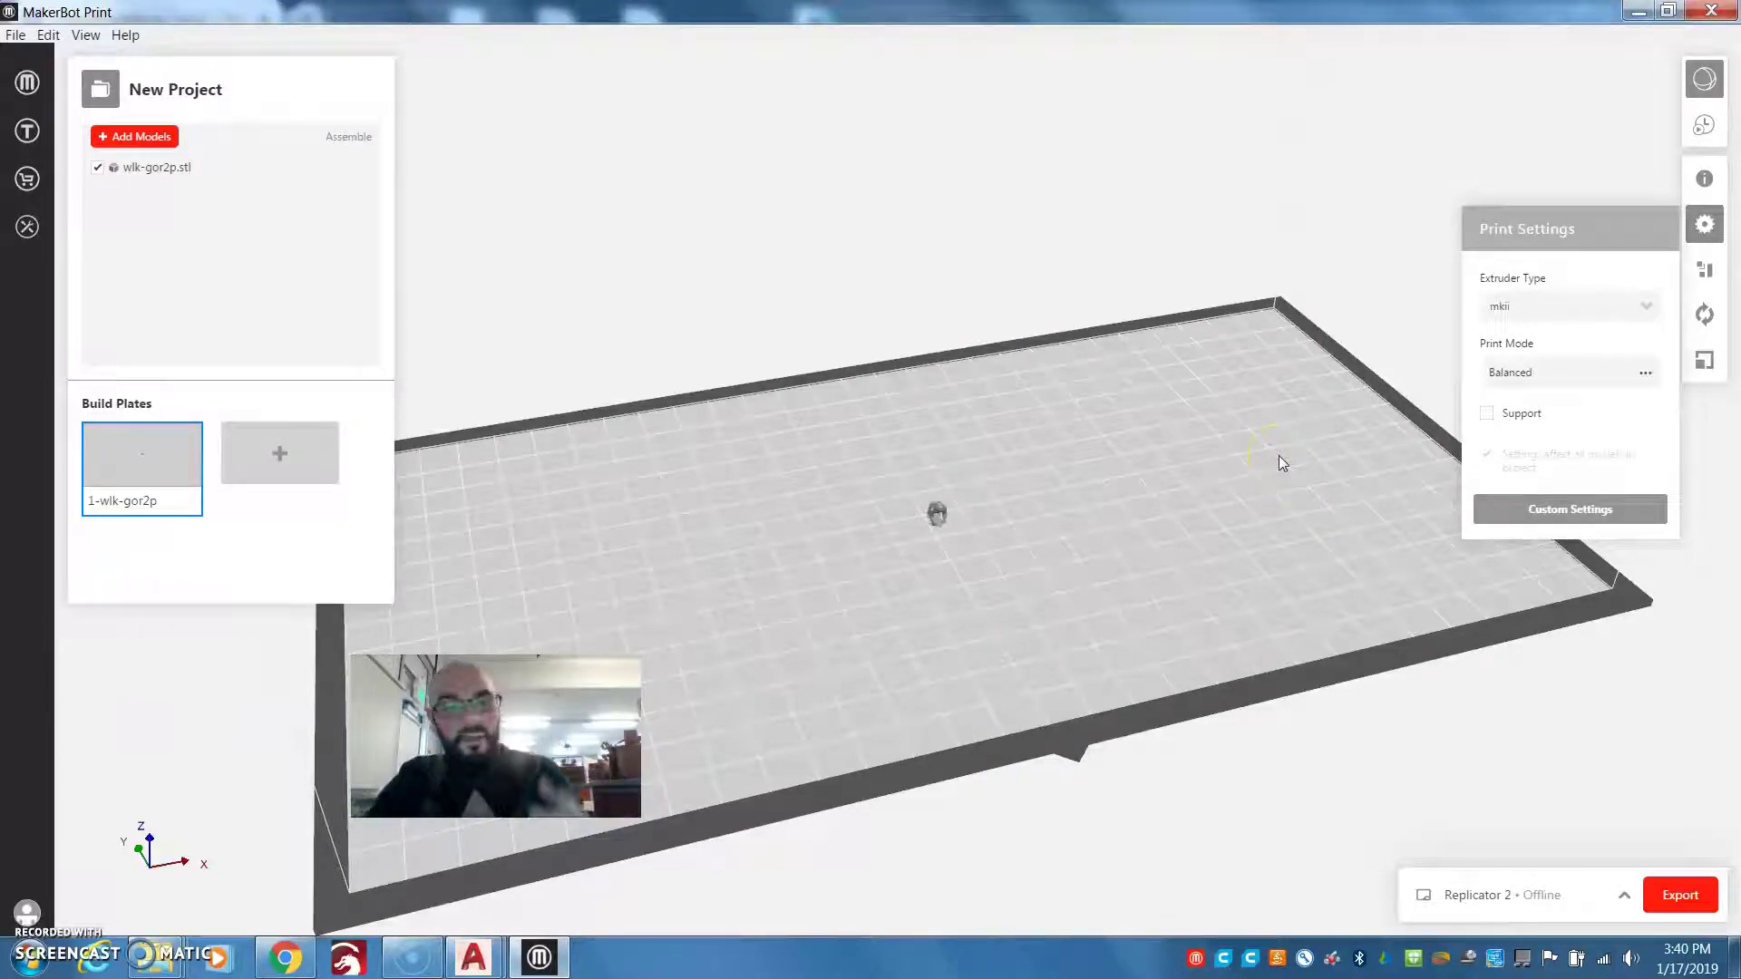
{"action": "left_click", "coordinate": [952, 458]}
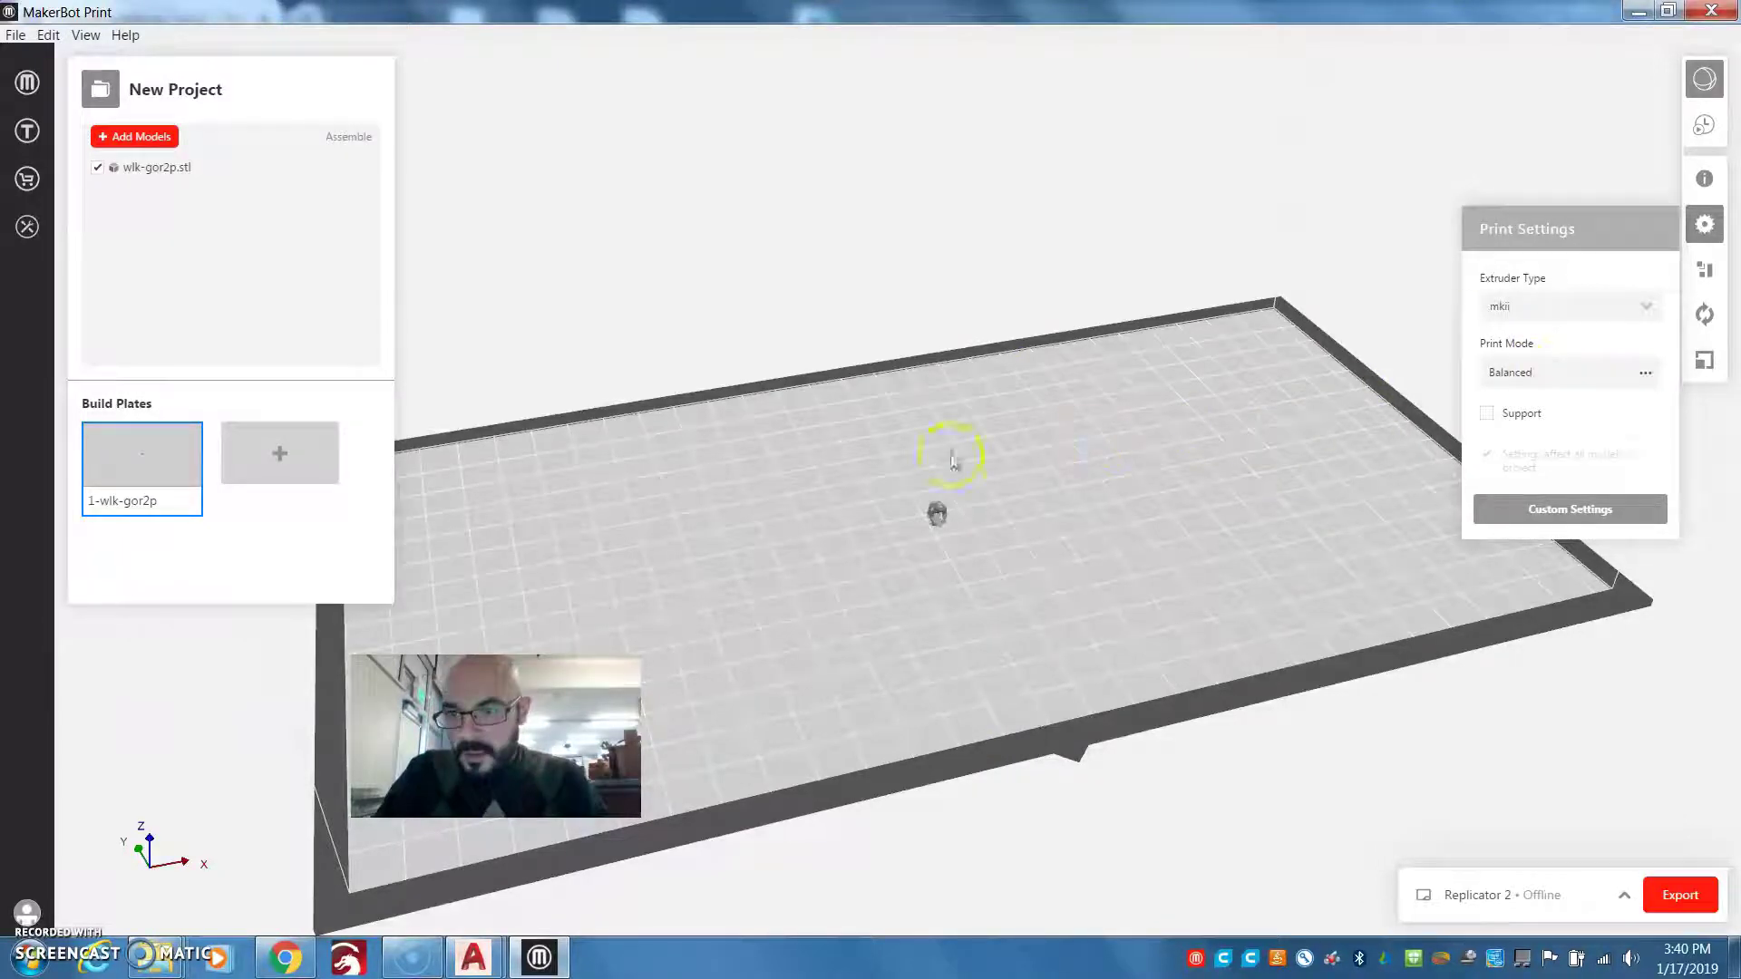
{"action": "left_click", "coordinate": [937, 513]}
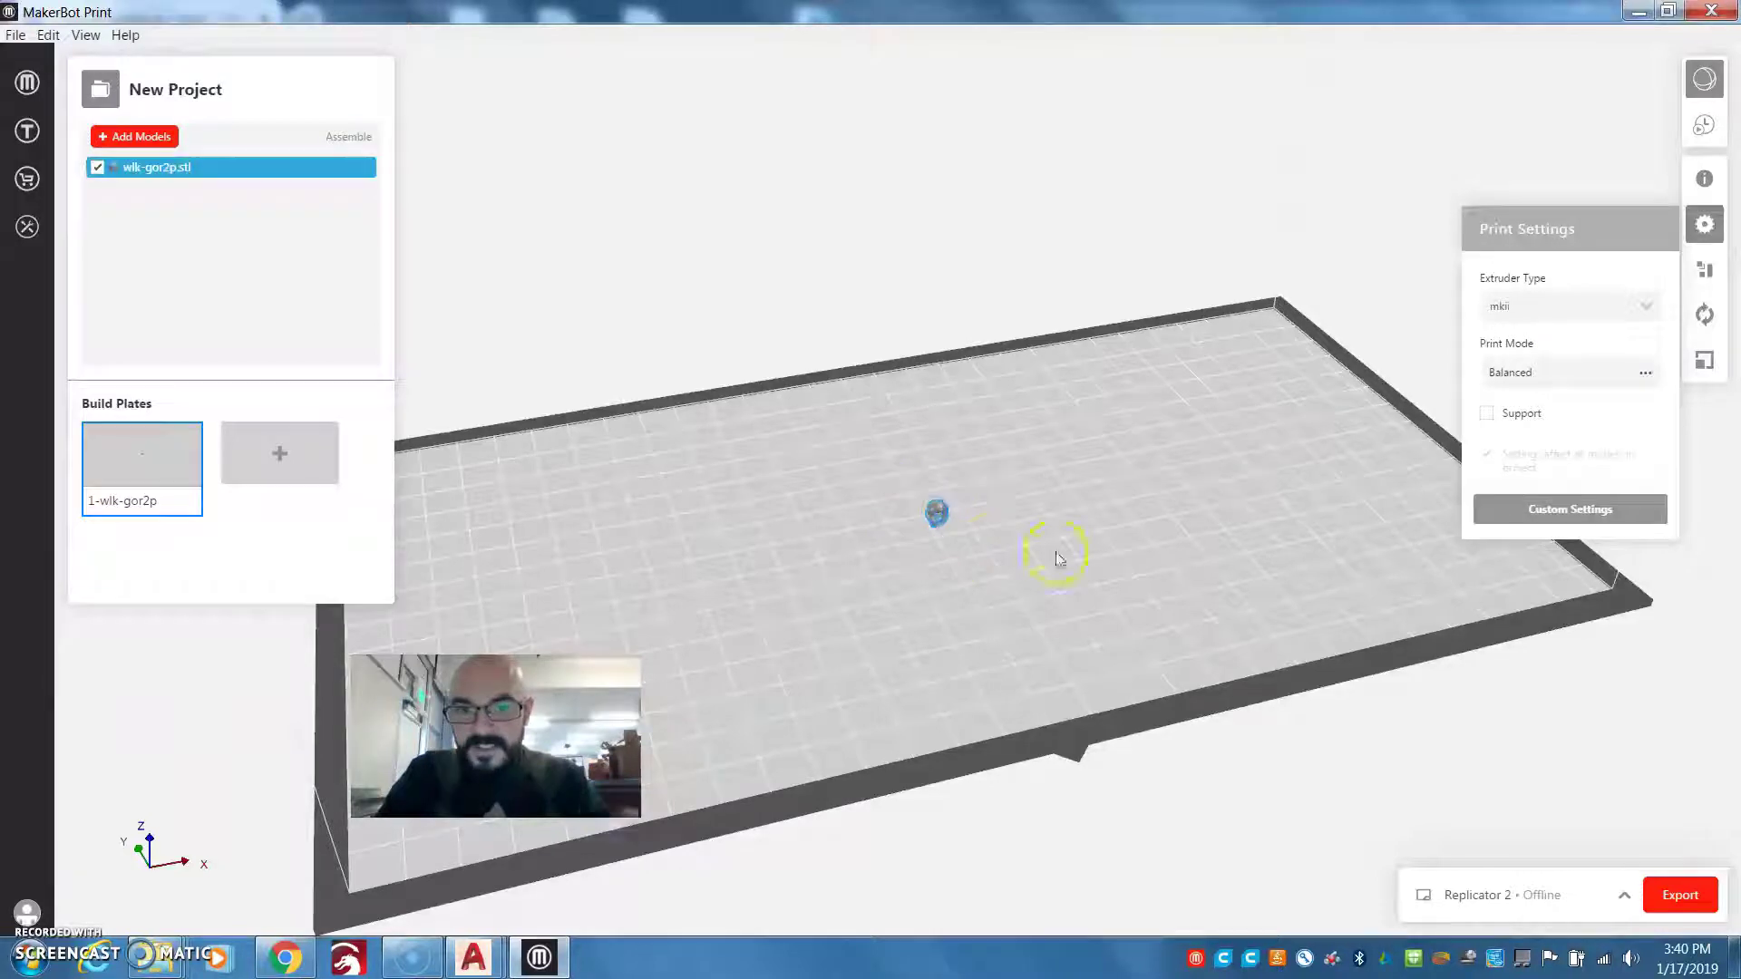
Step: Open the Scale tool and move the gorilla farther back on the build plate
{"action": "left_click", "coordinate": [1703, 362]}
{"action": "left_click", "coordinate": [919, 485]}
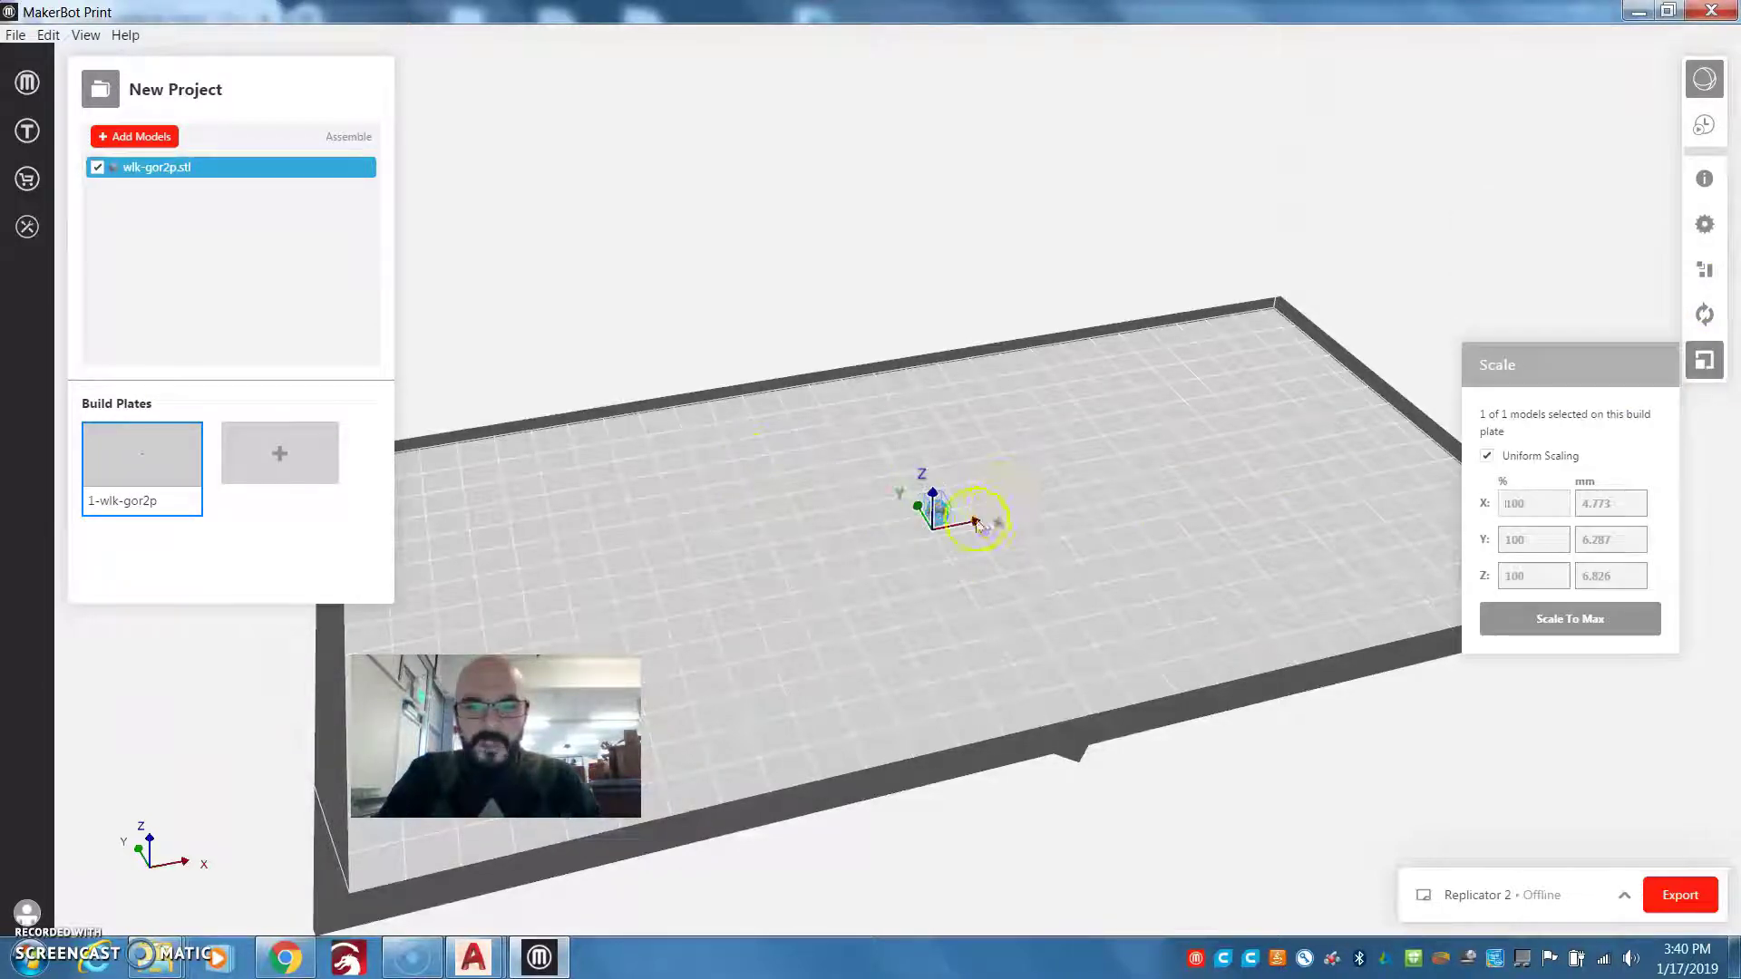
{"action": "scroll", "coordinate": [940, 531], "scroll_direction": "up", "scroll_amount": 5}
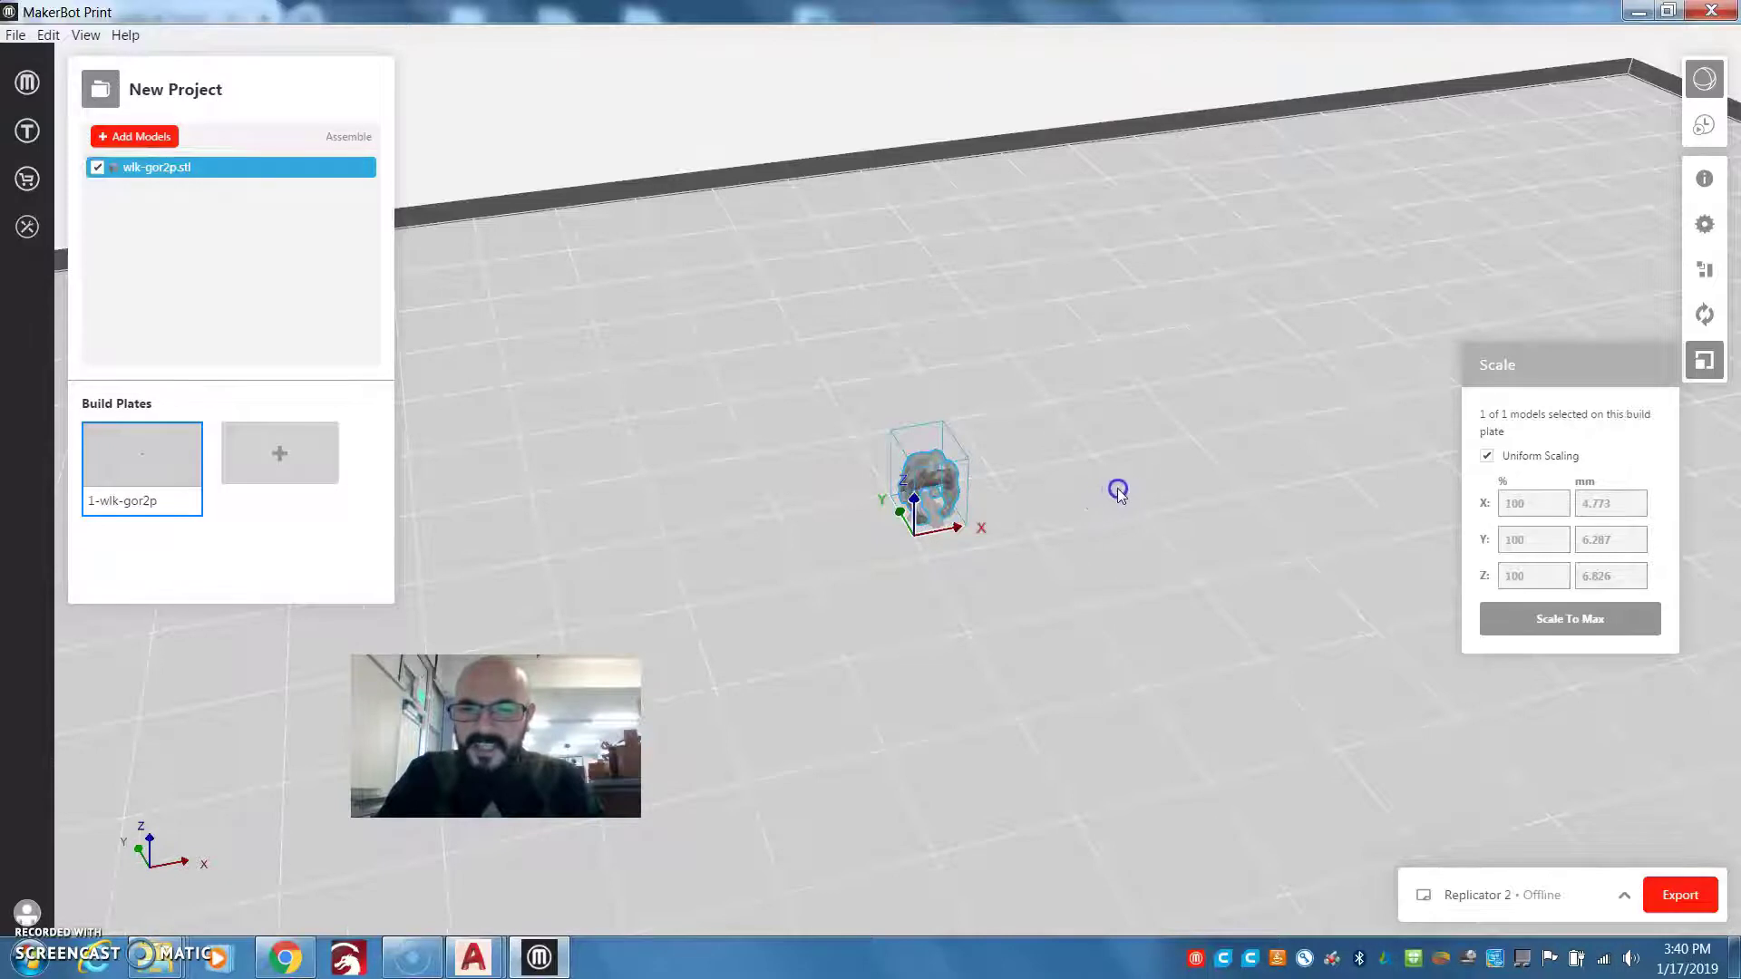
{"action": "left_click", "coordinate": [1519, 495]}
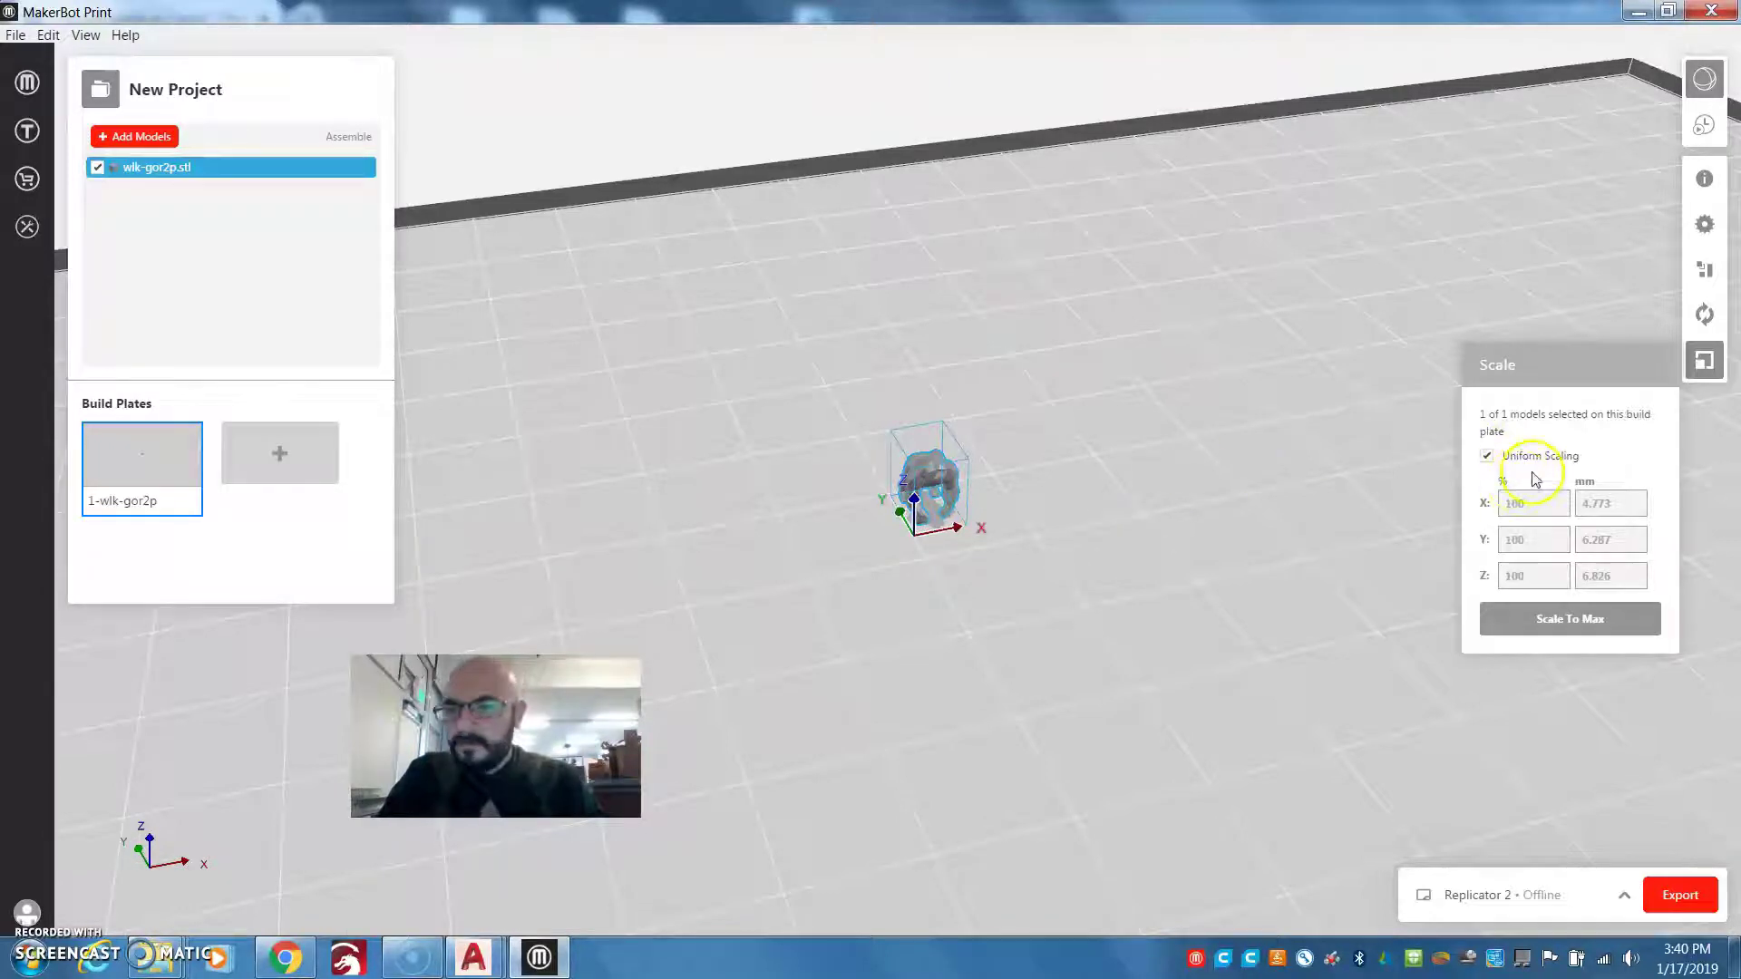
{"action": "left_click", "coordinate": [1593, 508]}
{"action": "left_click", "coordinate": [1022, 516]}
{"action": "left_click", "coordinate": [961, 526]}
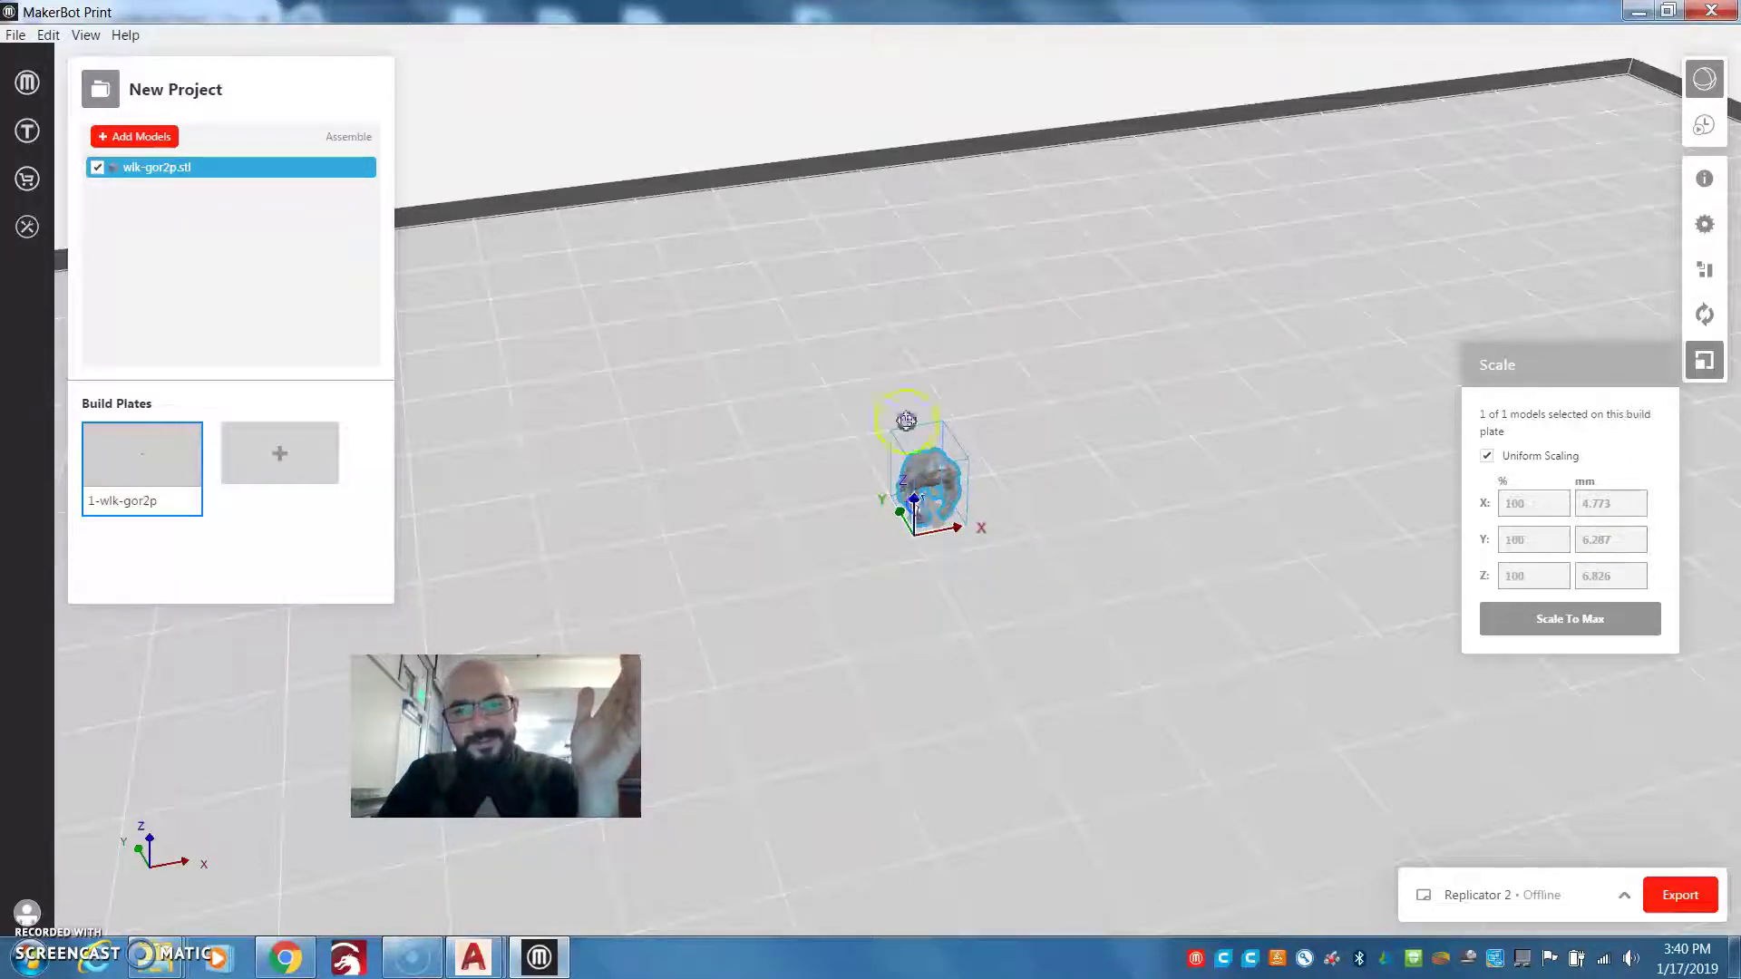
{"action": "left_click_drag", "start_coordinate": [906, 420], "coordinate": [893, 302]}
Step: Scale the gorilla uniformly to 400%, about 19.092 × 25.149 × 27.304 mm
{"action": "left_click", "coordinate": [1545, 506]}
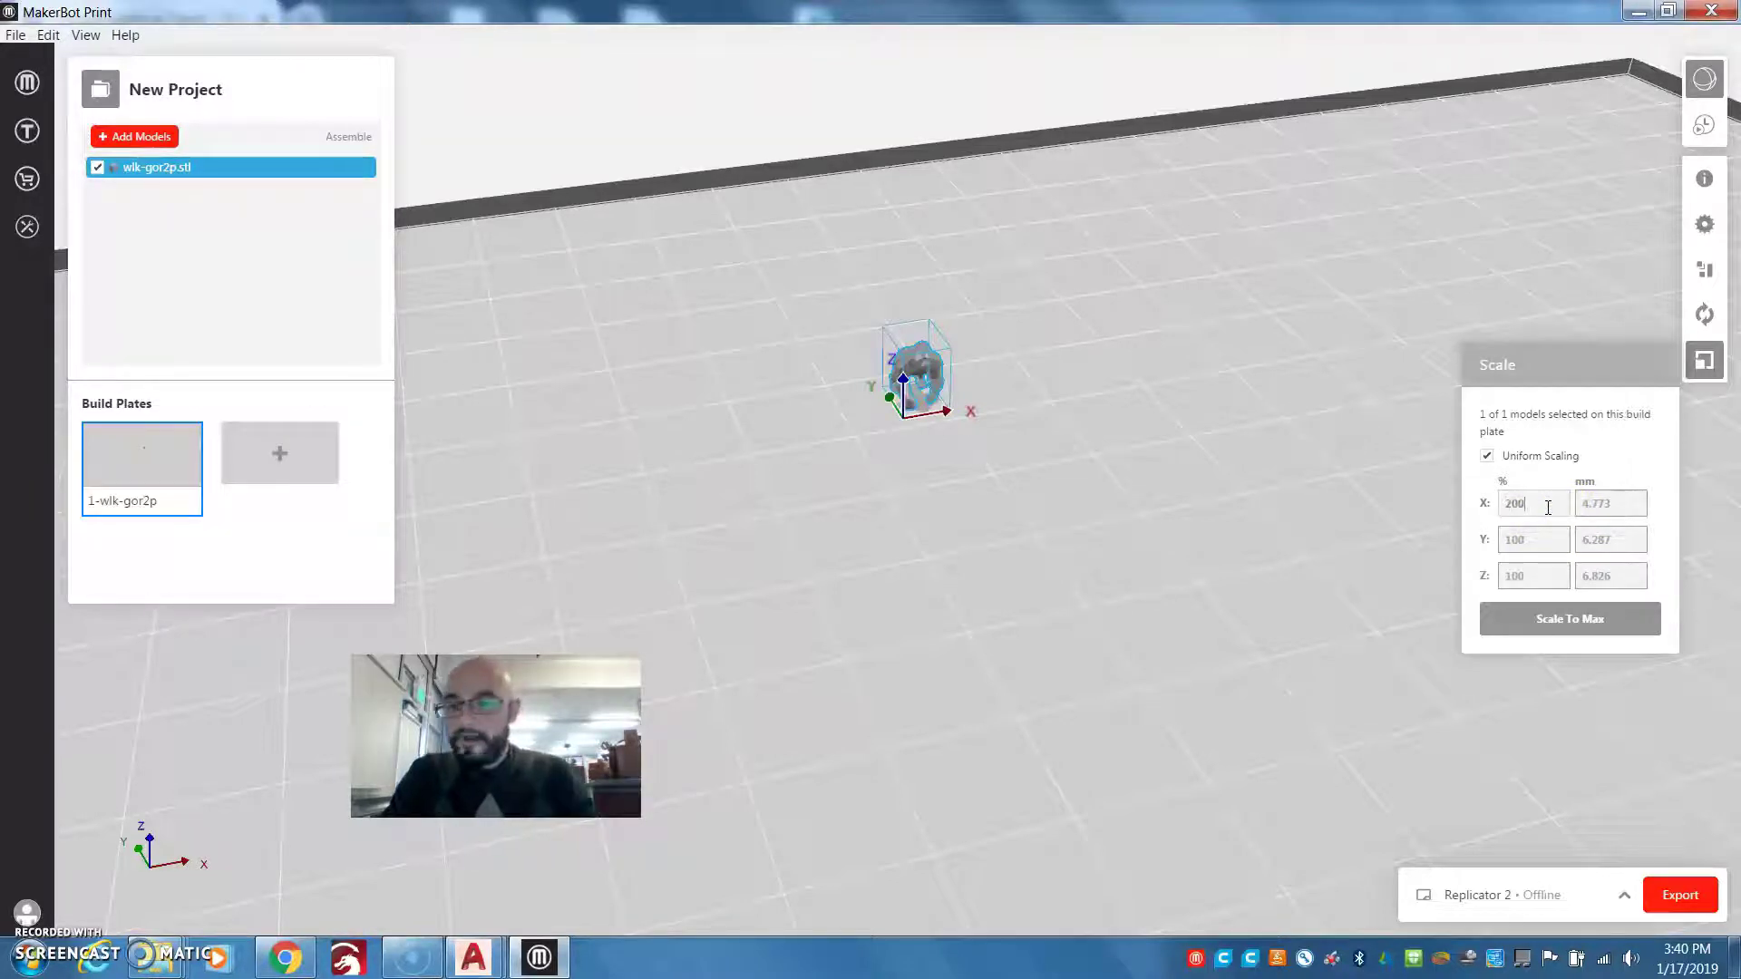
{"action": "key", "text": "Tab"}
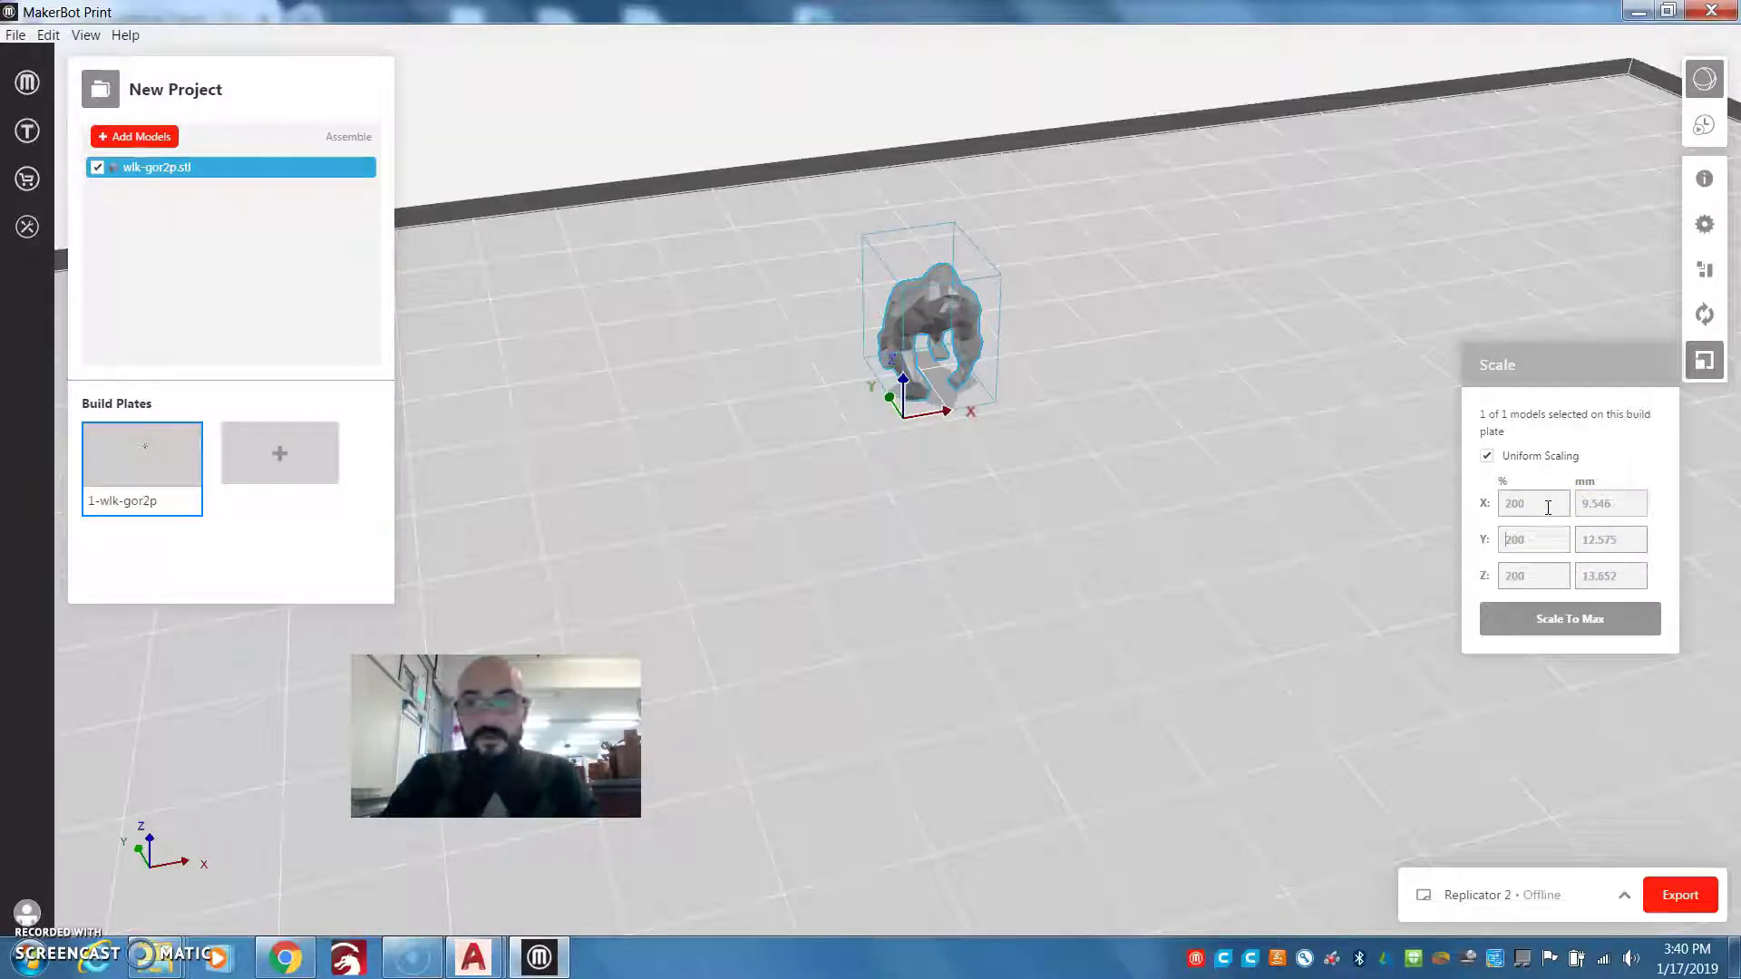
{"action": "left_click", "coordinate": [1531, 502]}
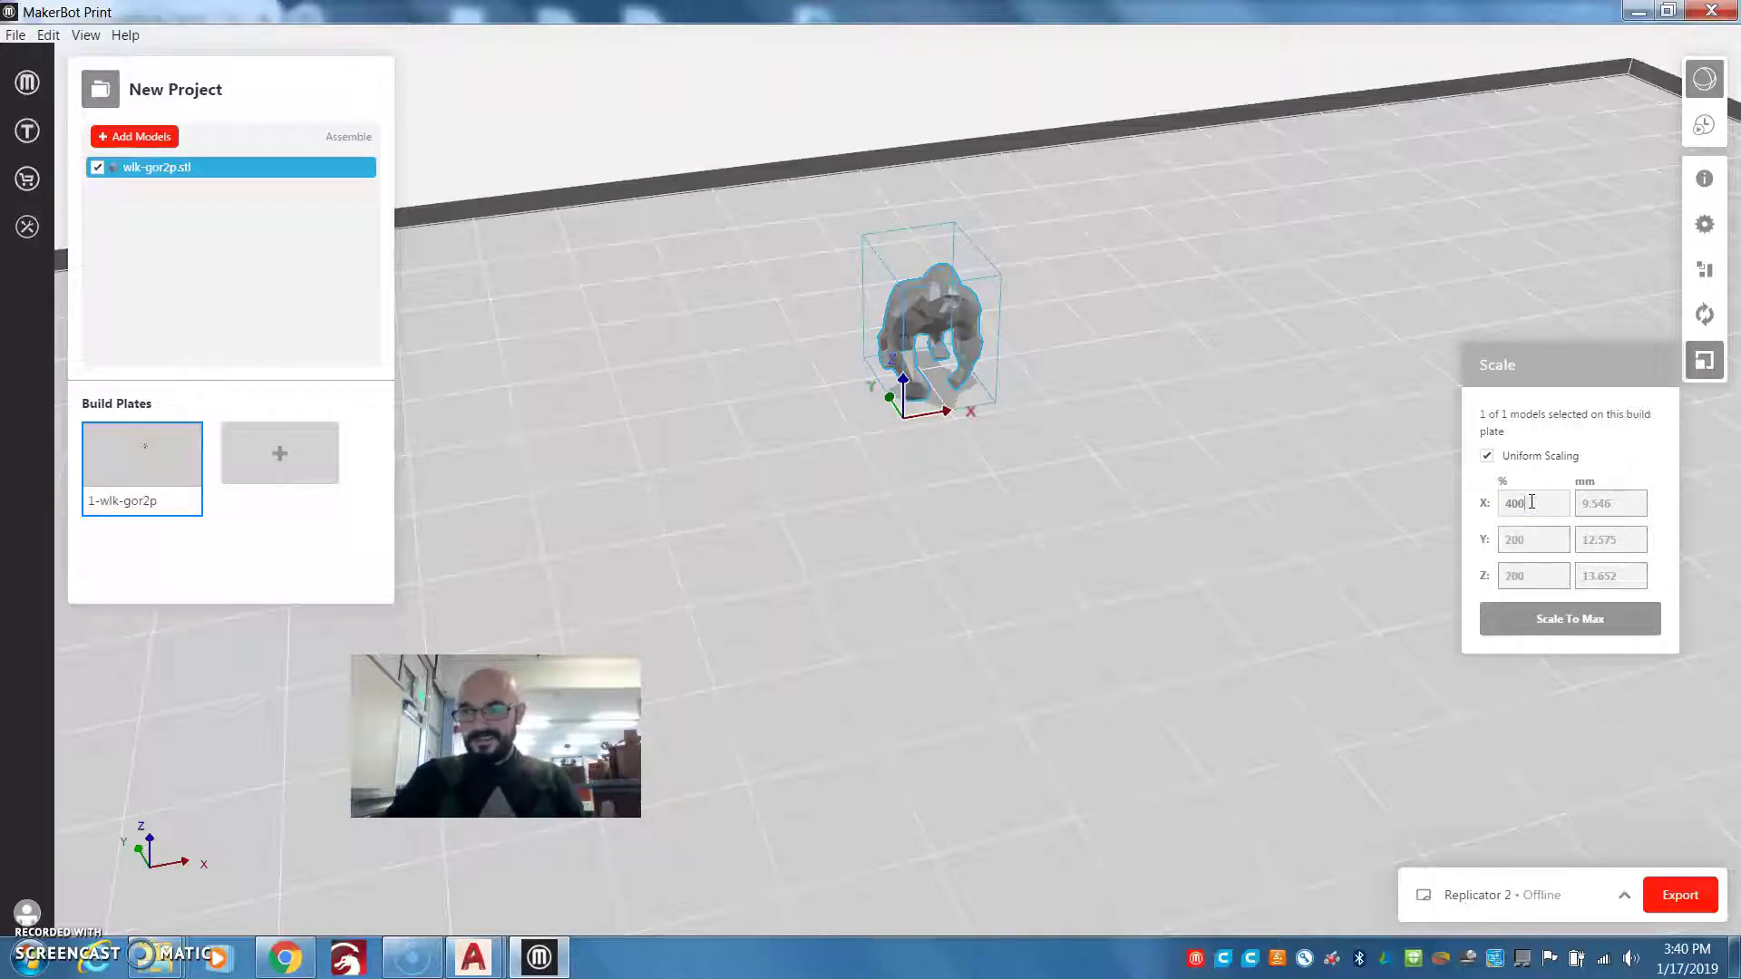
{"action": "key", "text": "Tab"}
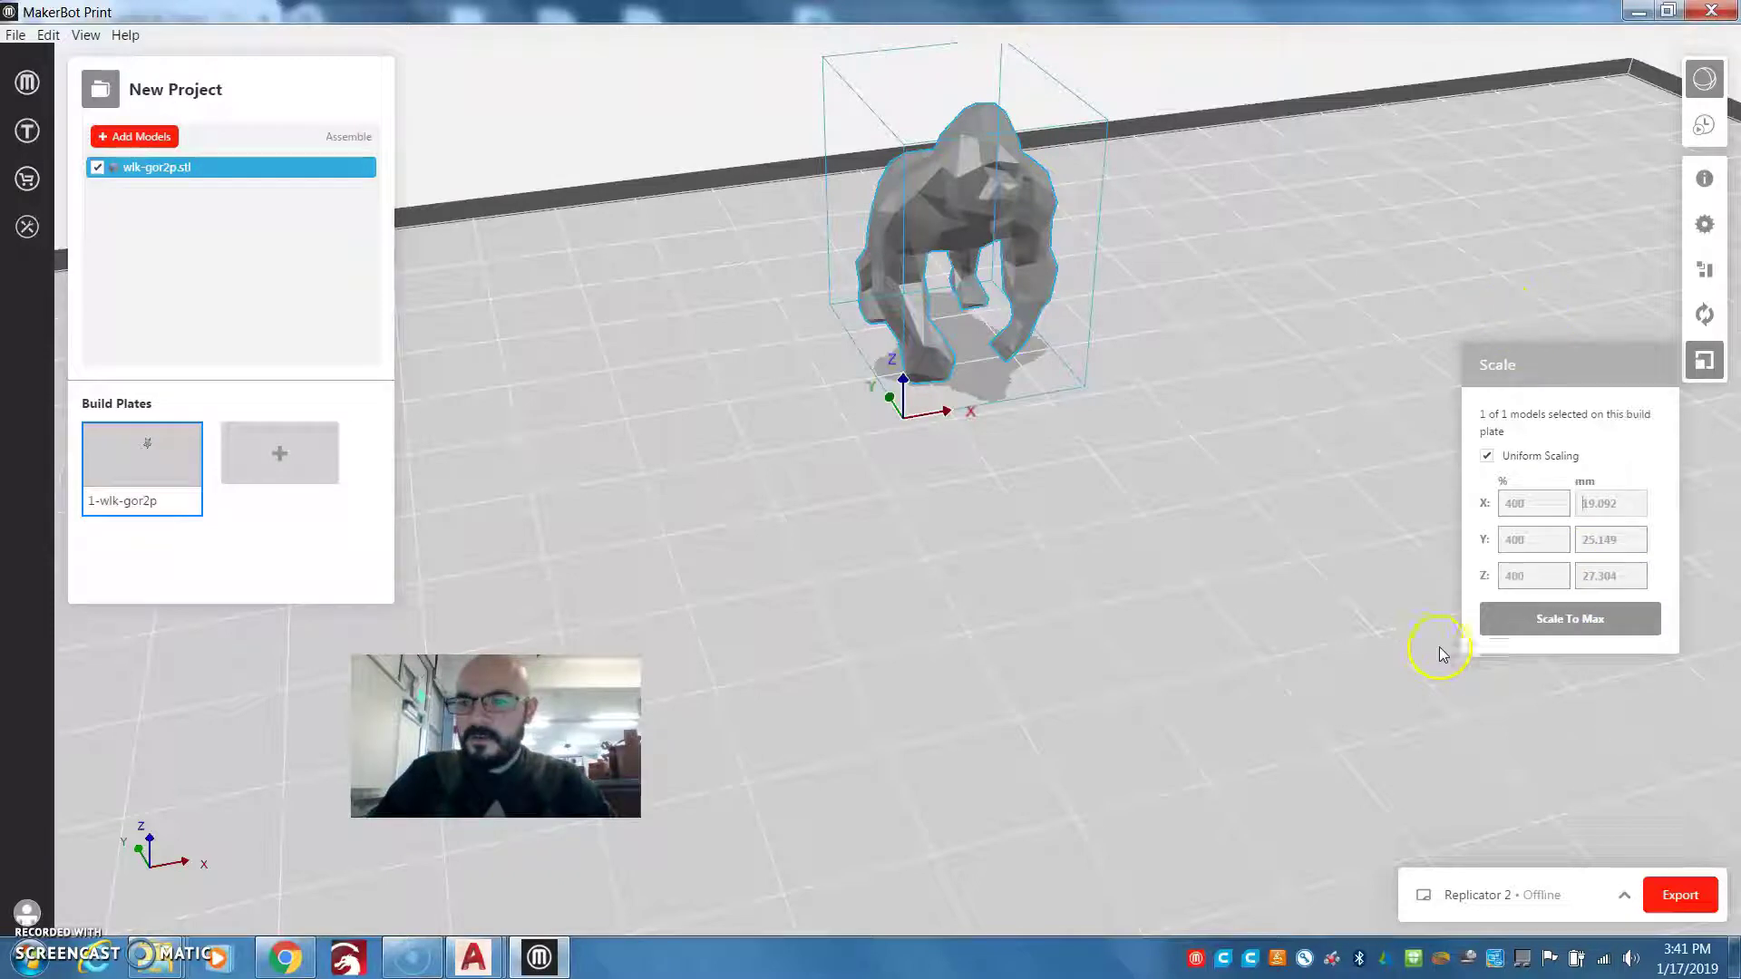
Step: Move the gorilla toward the front right and try X -90°/+90° rotations in Orient
{"action": "scroll", "coordinate": [1185, 583], "scroll_direction": "down", "scroll_amount": 4}
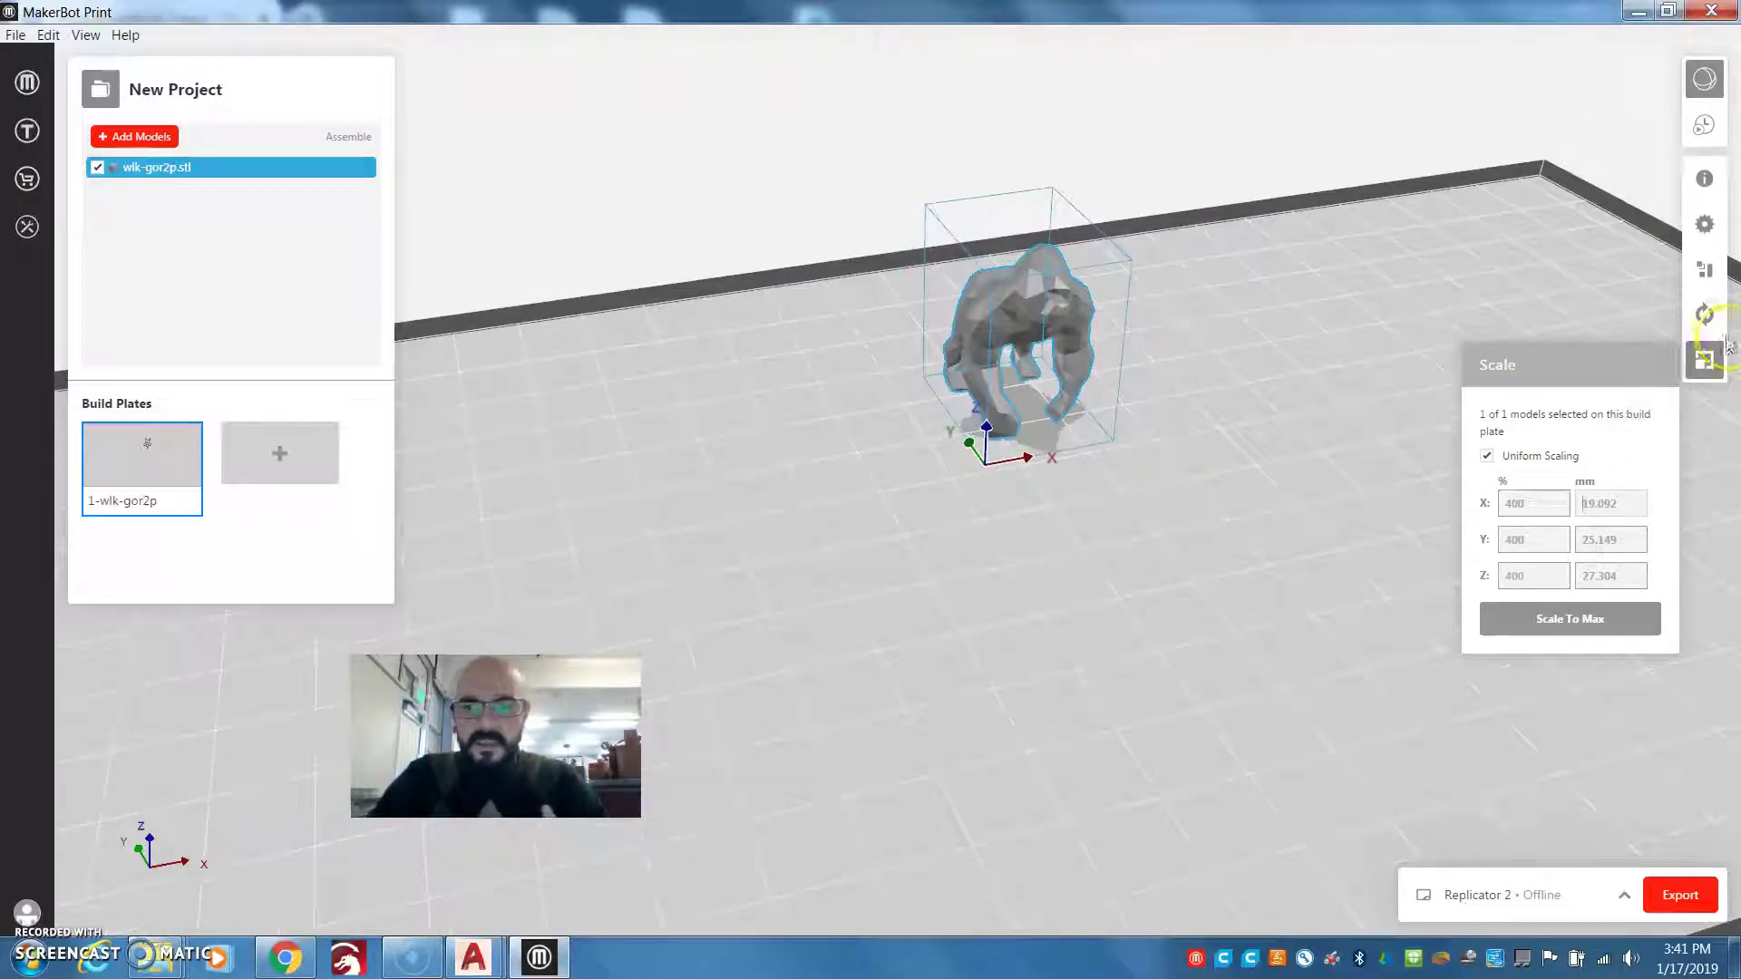
{"action": "left_click_drag", "start_coordinate": [890, 482], "coordinate": [998, 689]}
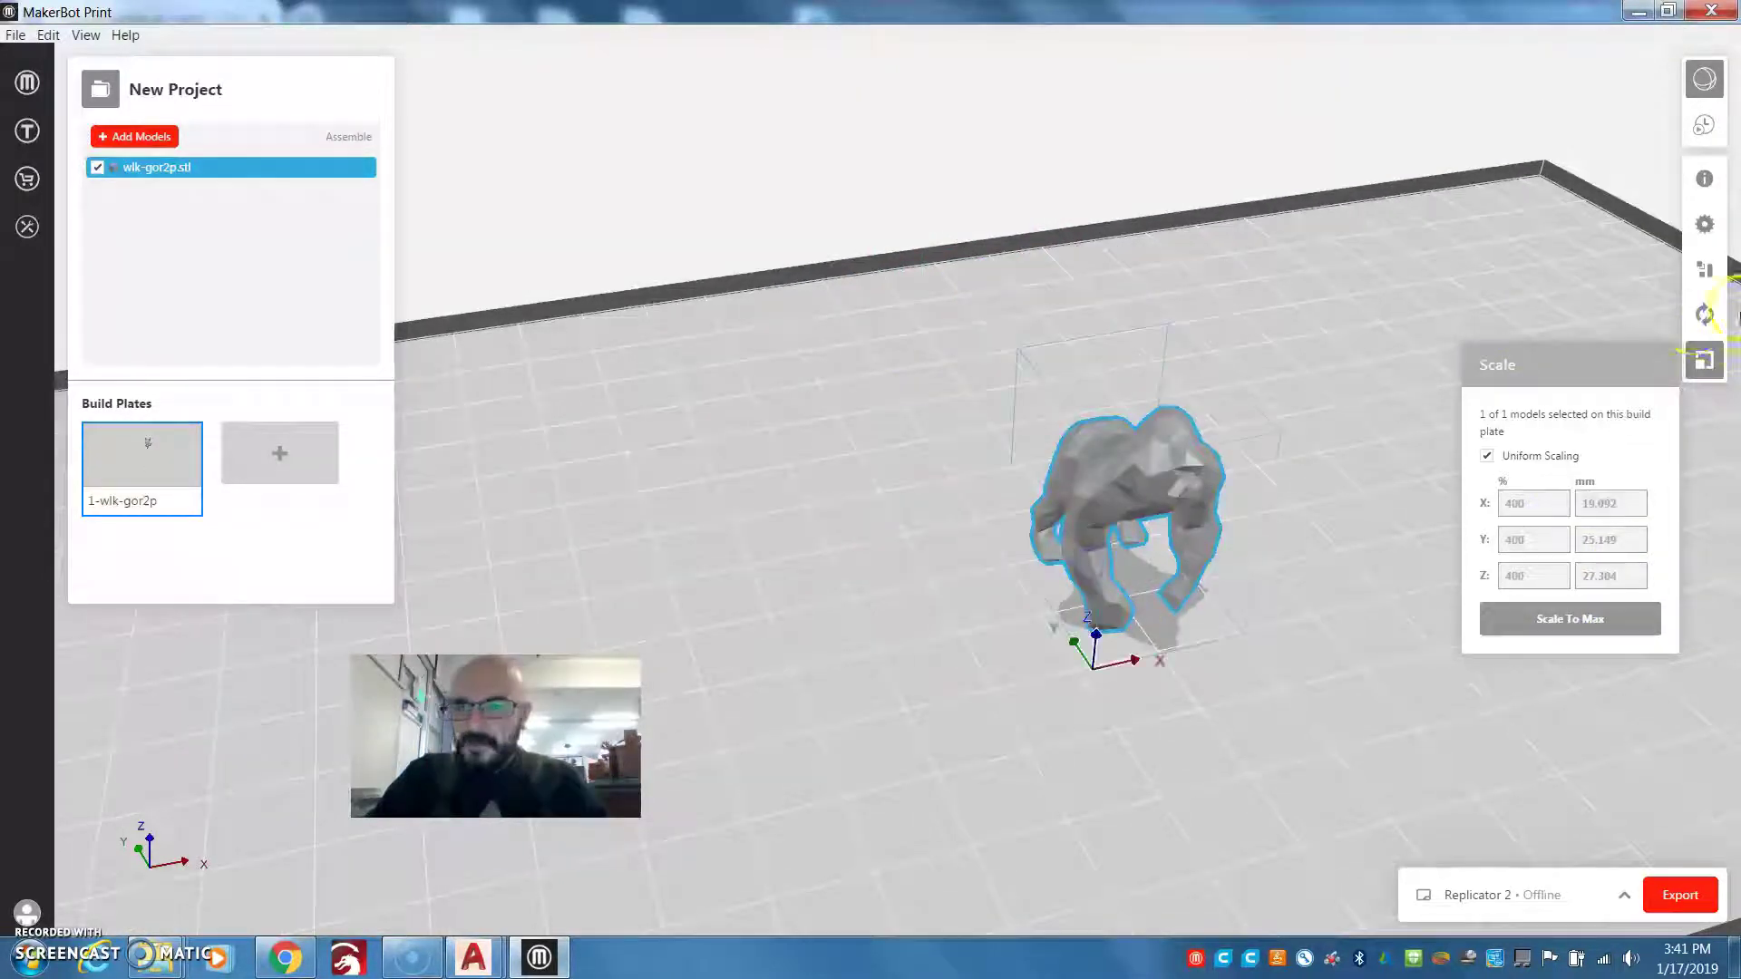
{"action": "left_click", "coordinate": [1705, 315]}
{"action": "left_click", "coordinate": [1579, 435]}
{"action": "left_click", "coordinate": [1637, 432]}
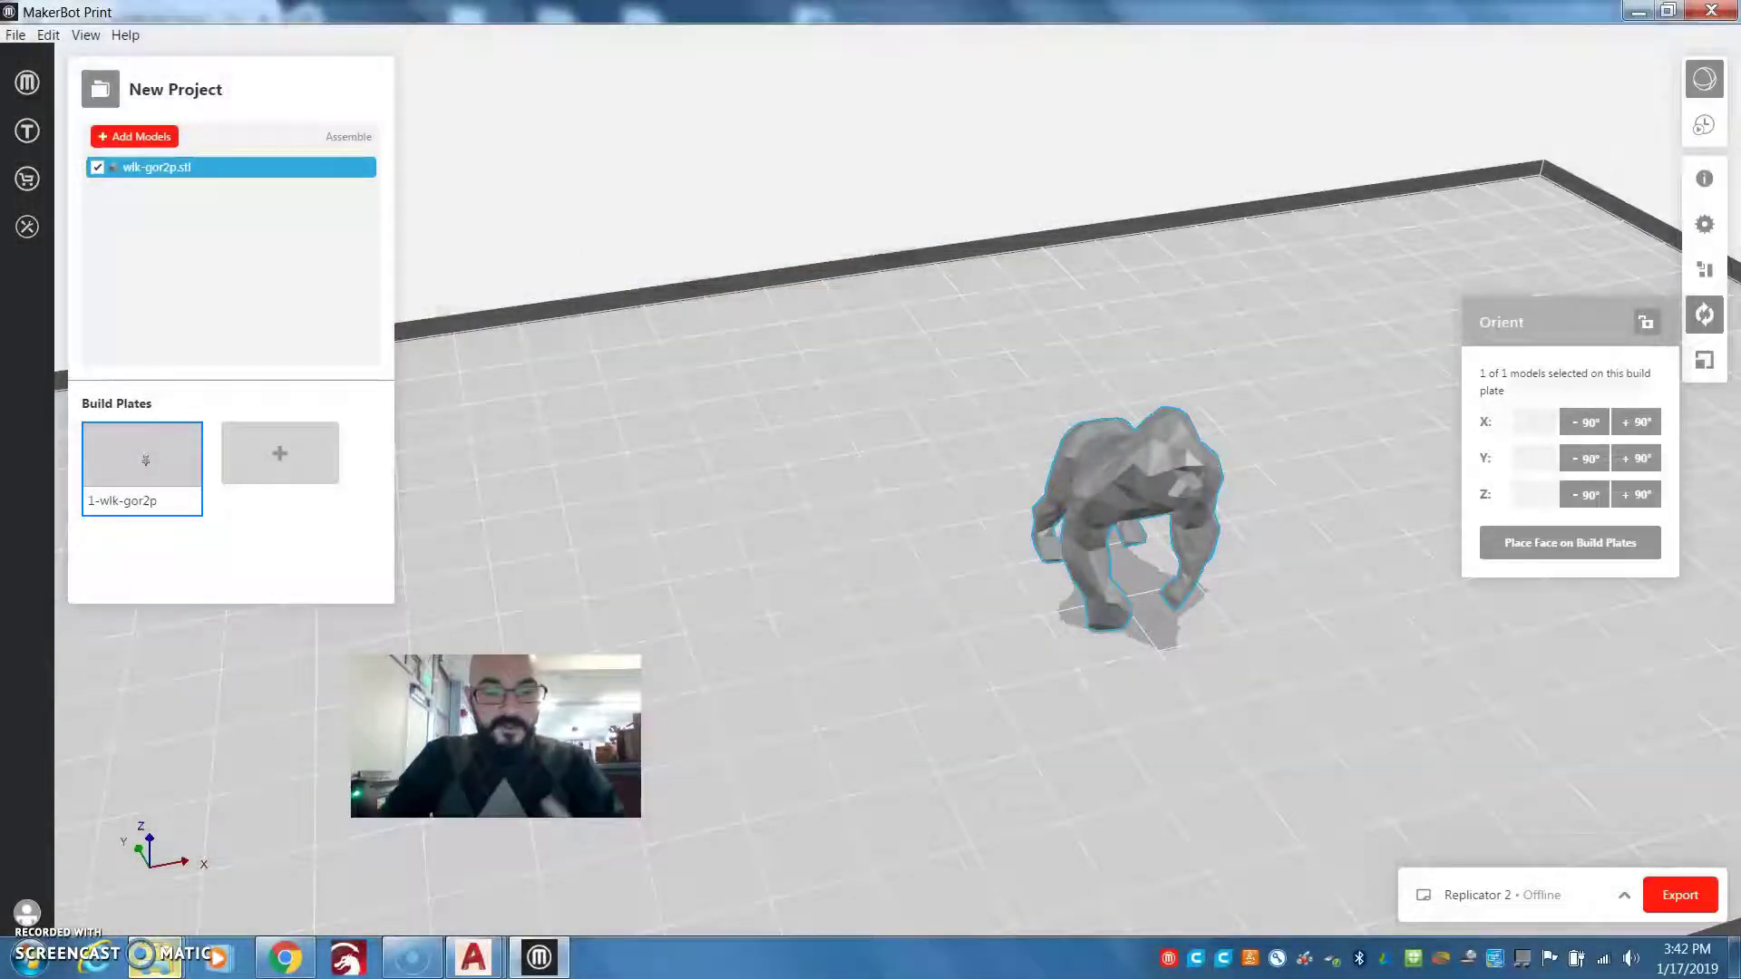
Step: Start the .x3g export and browse to the SD card drive under Computer
{"action": "left_click", "coordinate": [1658, 905]}
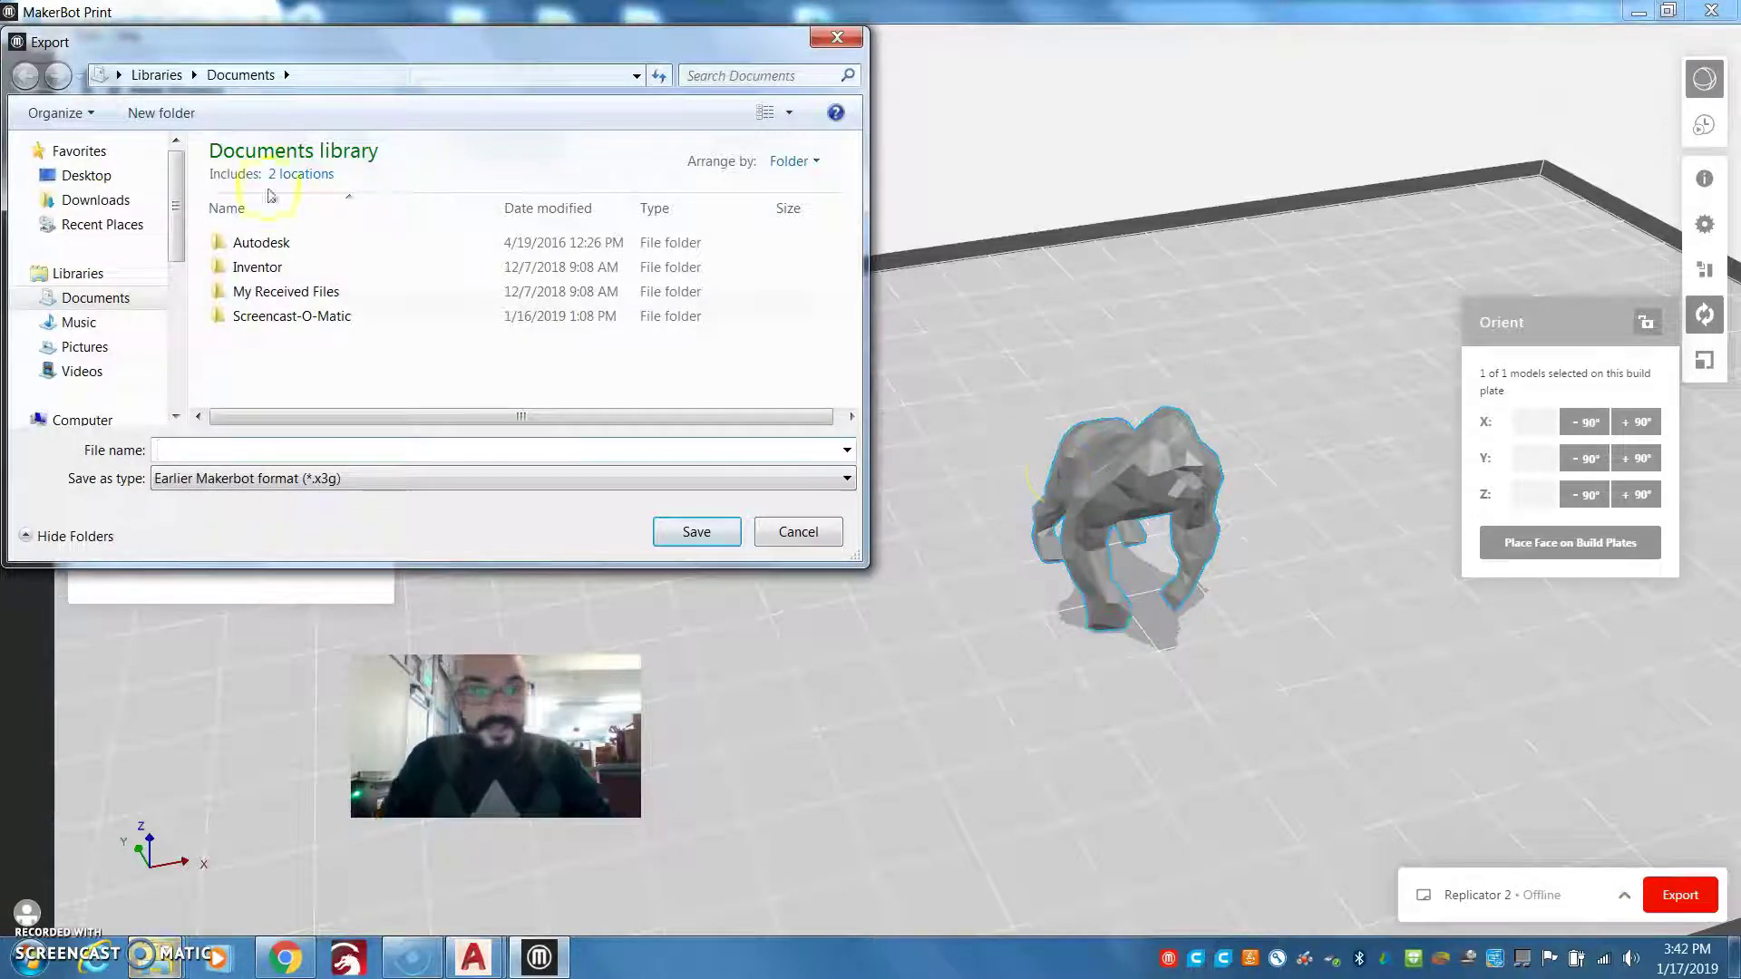
{"action": "left_click", "coordinate": [89, 177]}
{"action": "scroll", "coordinate": [92, 199], "scroll_direction": "down", "scroll_amount": 3}
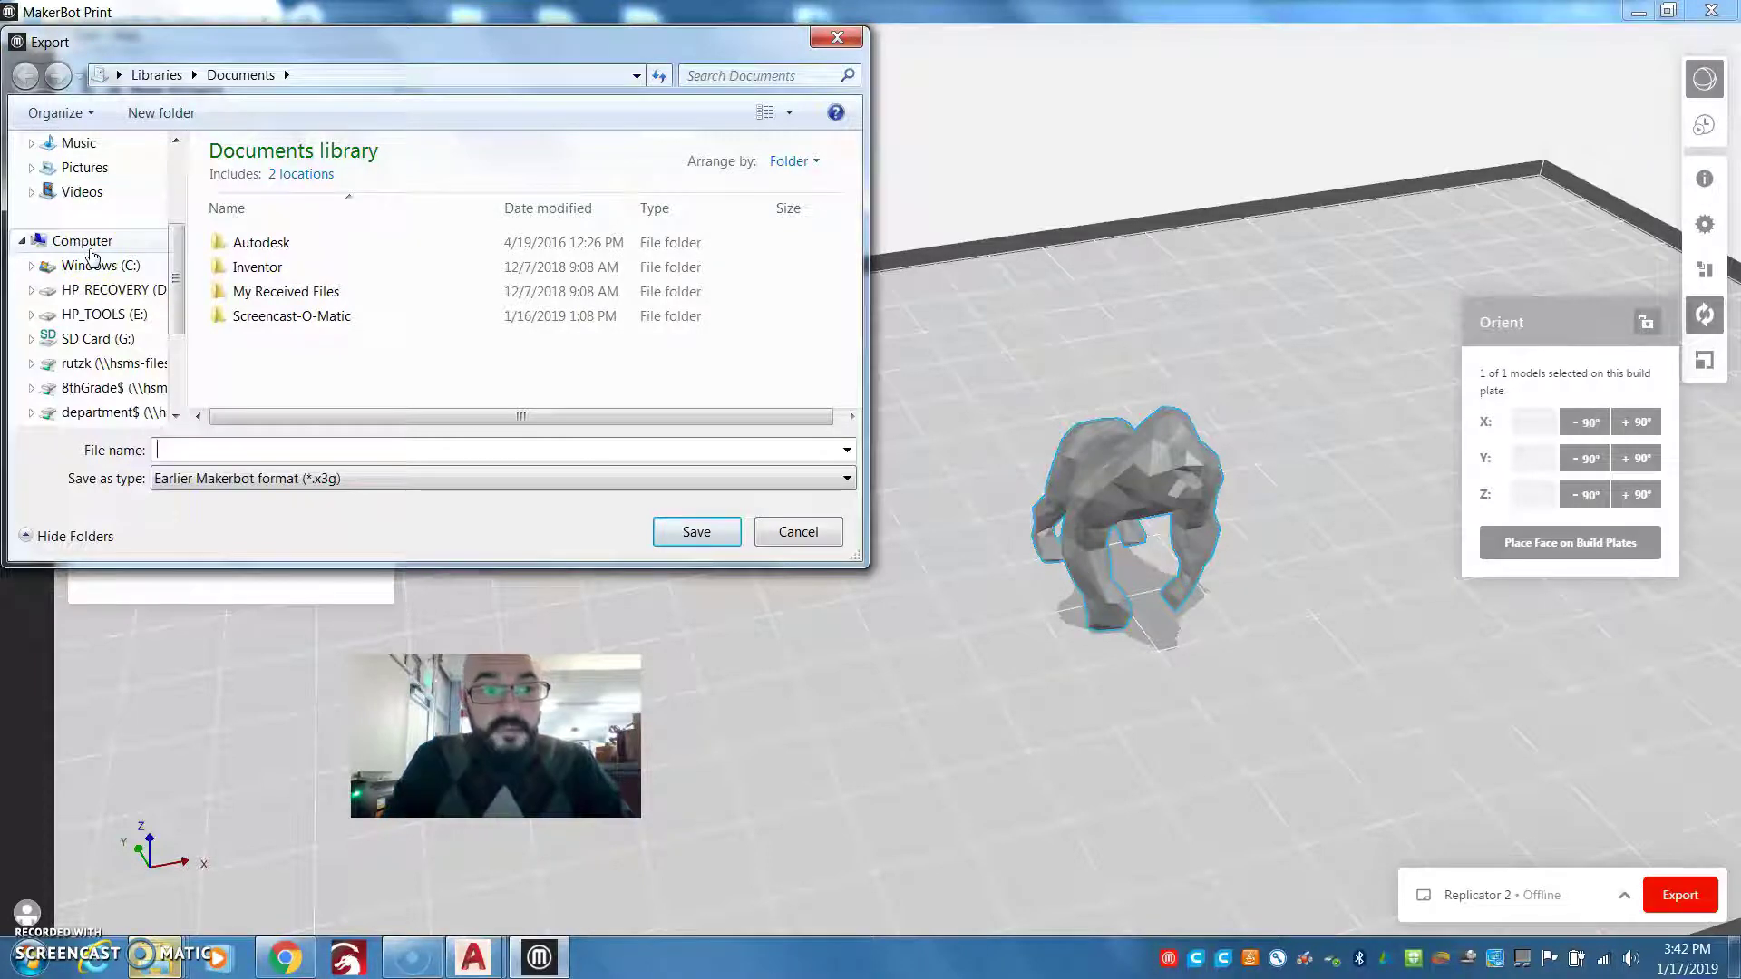
{"action": "left_click", "coordinate": [91, 243]}
{"action": "left_click", "coordinate": [385, 263]}
{"action": "scroll", "coordinate": [486, 257], "scroll_direction": "down", "scroll_amount": 2}
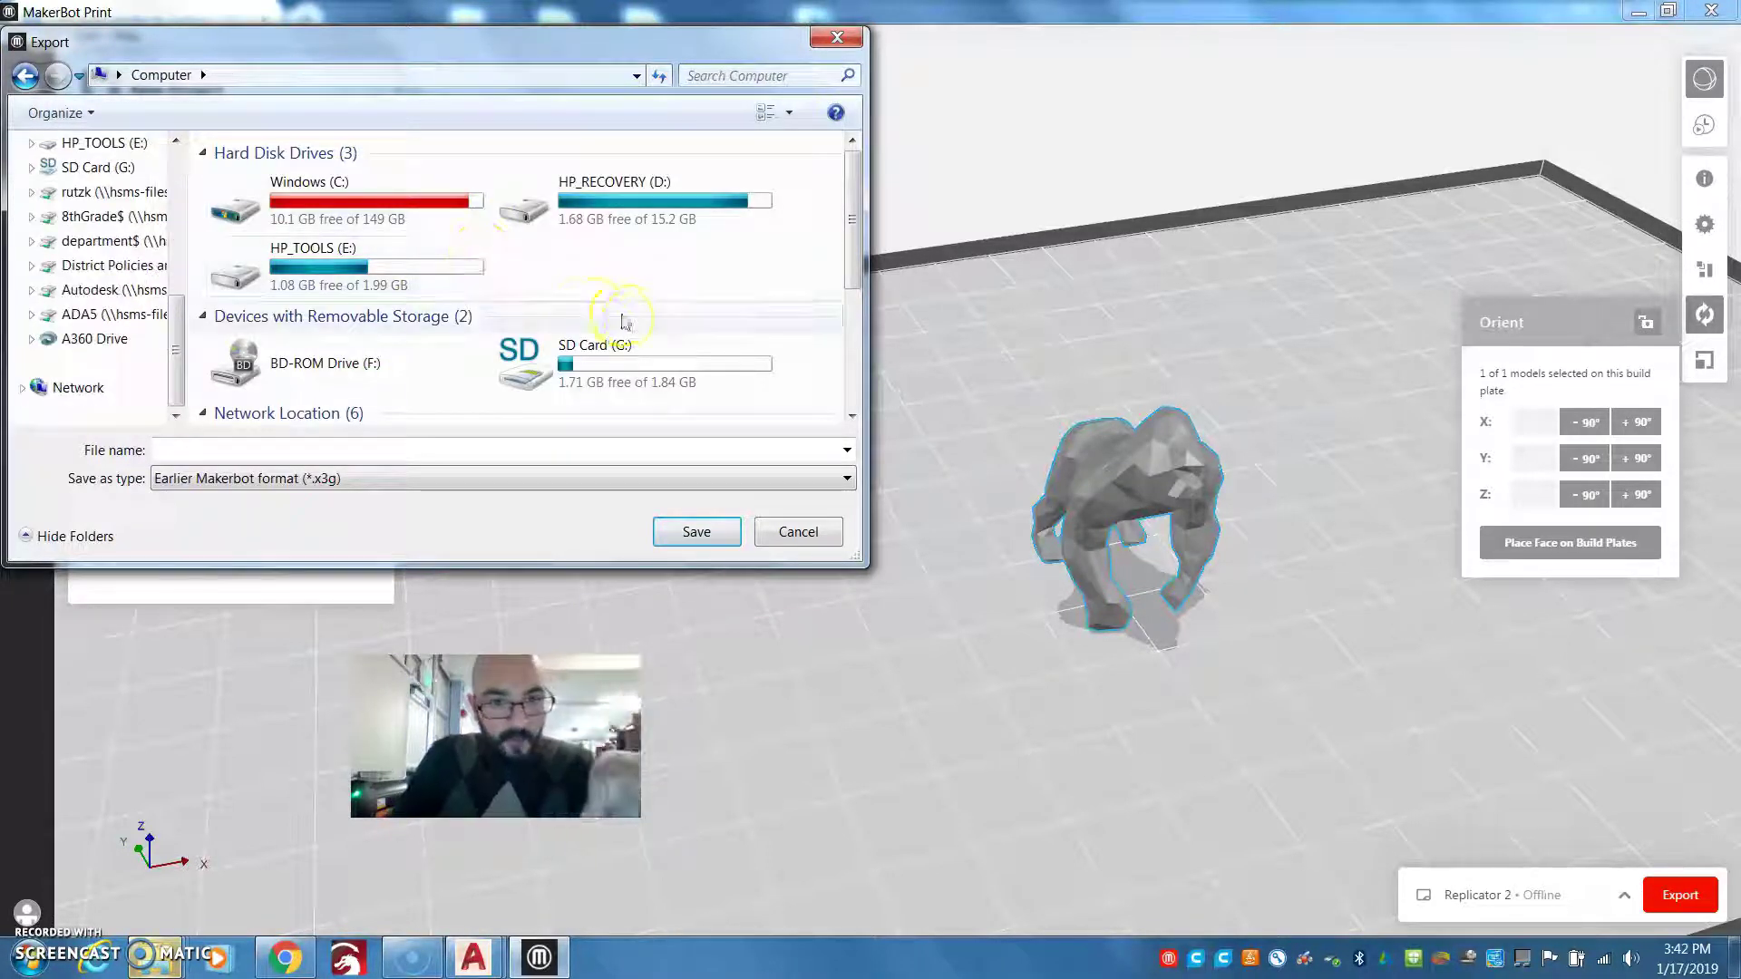
{"action": "left_click", "coordinate": [642, 374]}
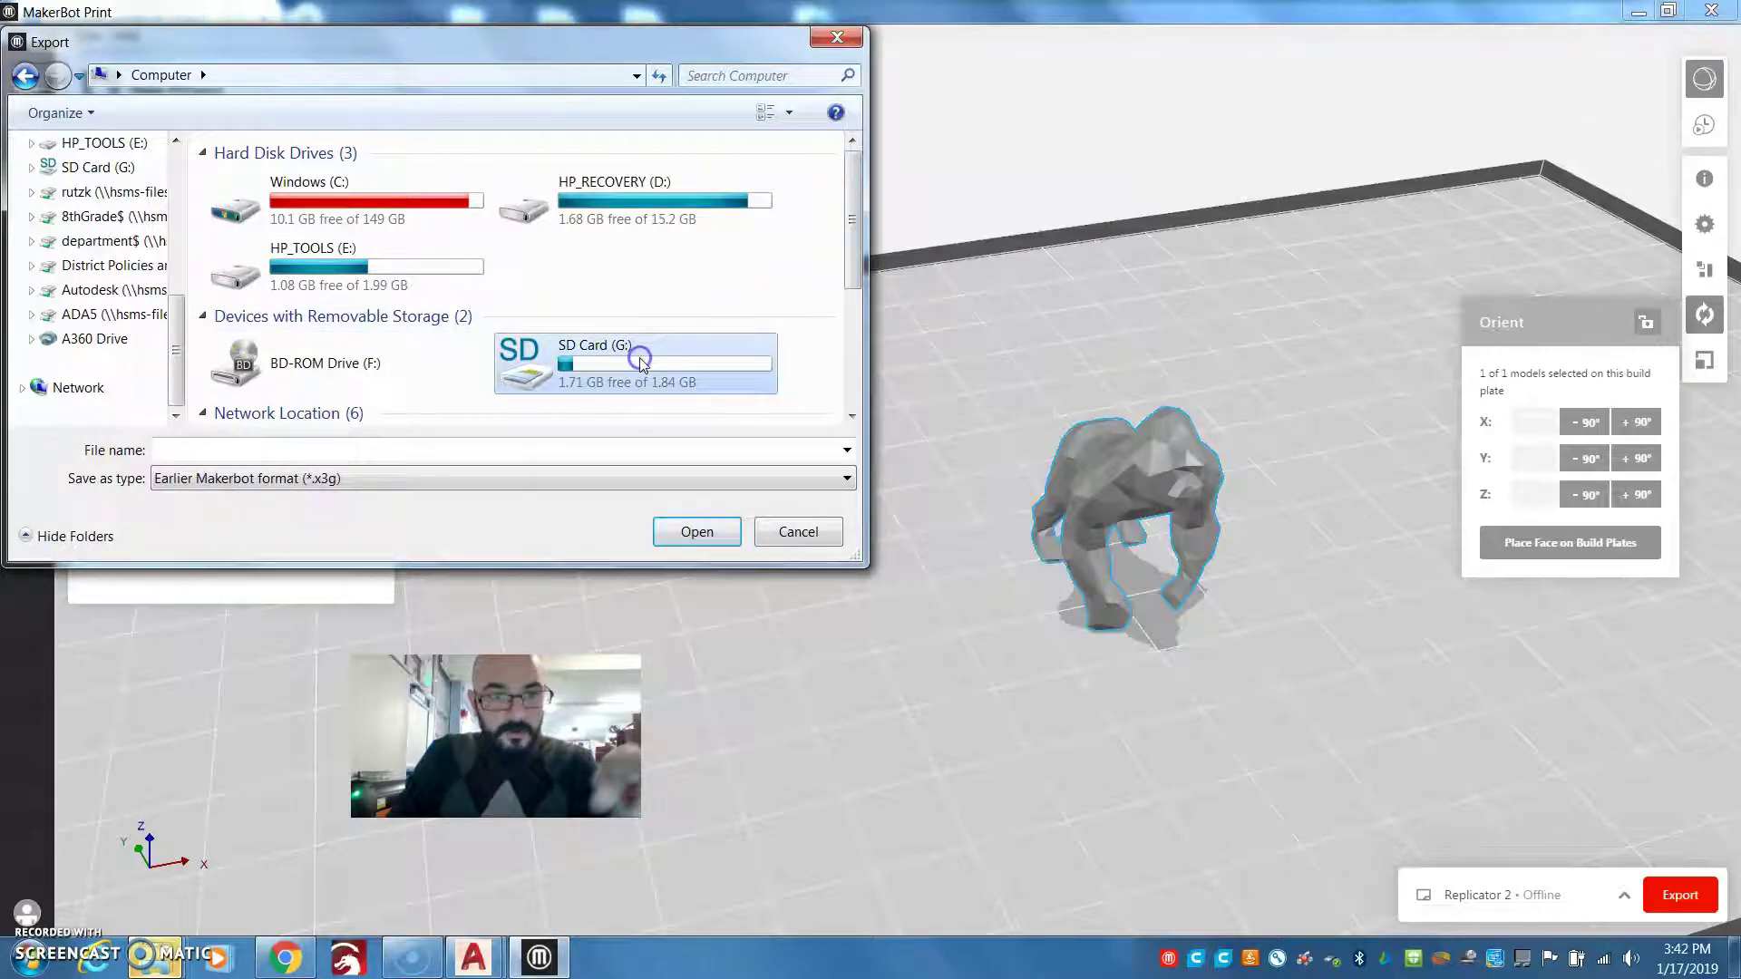
{"action": "left_click", "coordinate": [619, 379]}
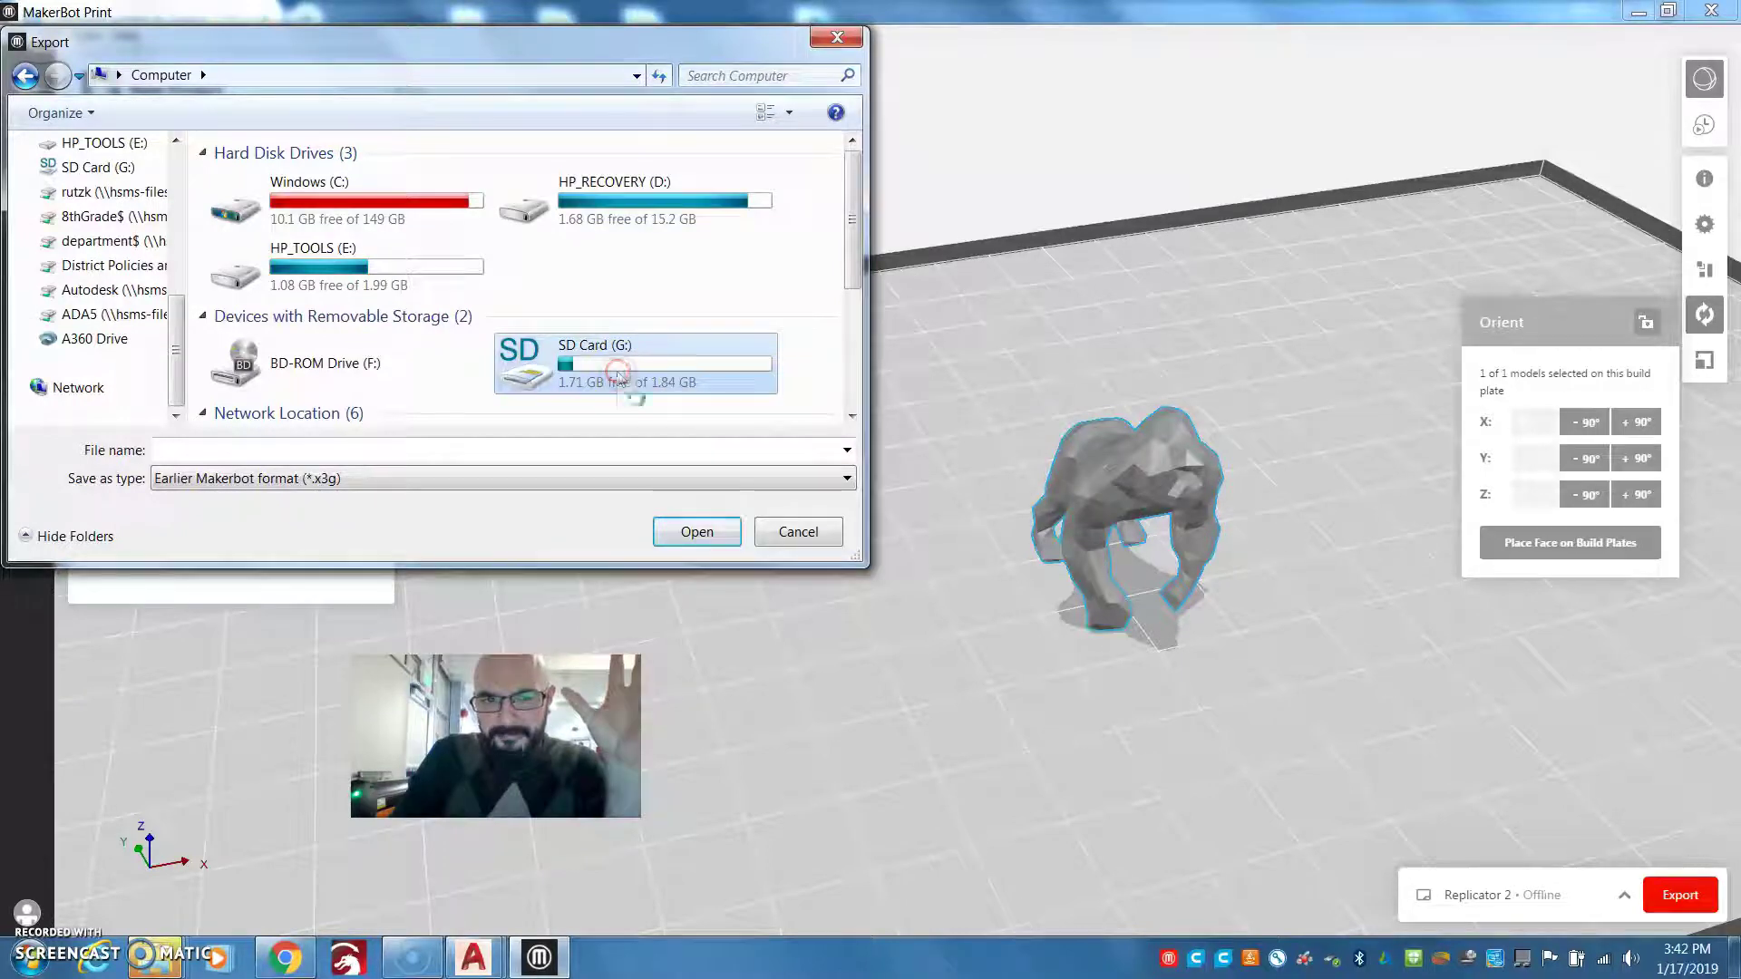
Step: Rename the SD card drive to MAKERBOT and open it as the save location
{"action": "right_click", "coordinate": [618, 374]}
{"action": "left_click", "coordinate": [688, 684]}
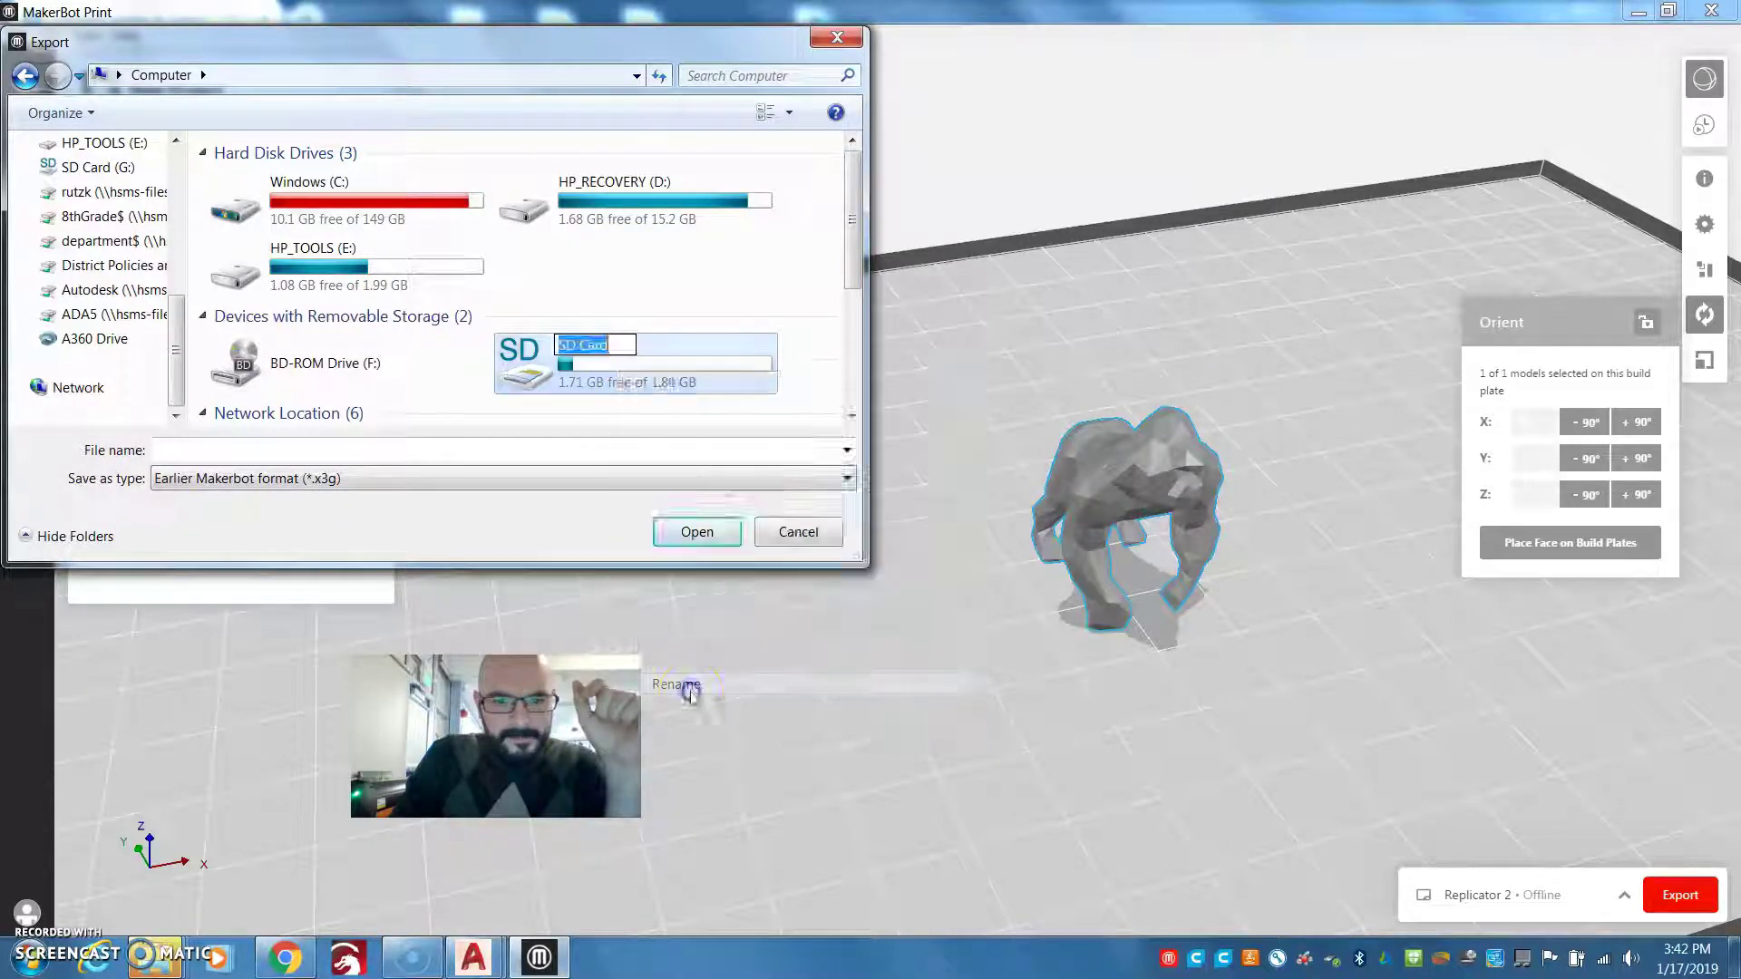
{"action": "type", "text": "Maker"}
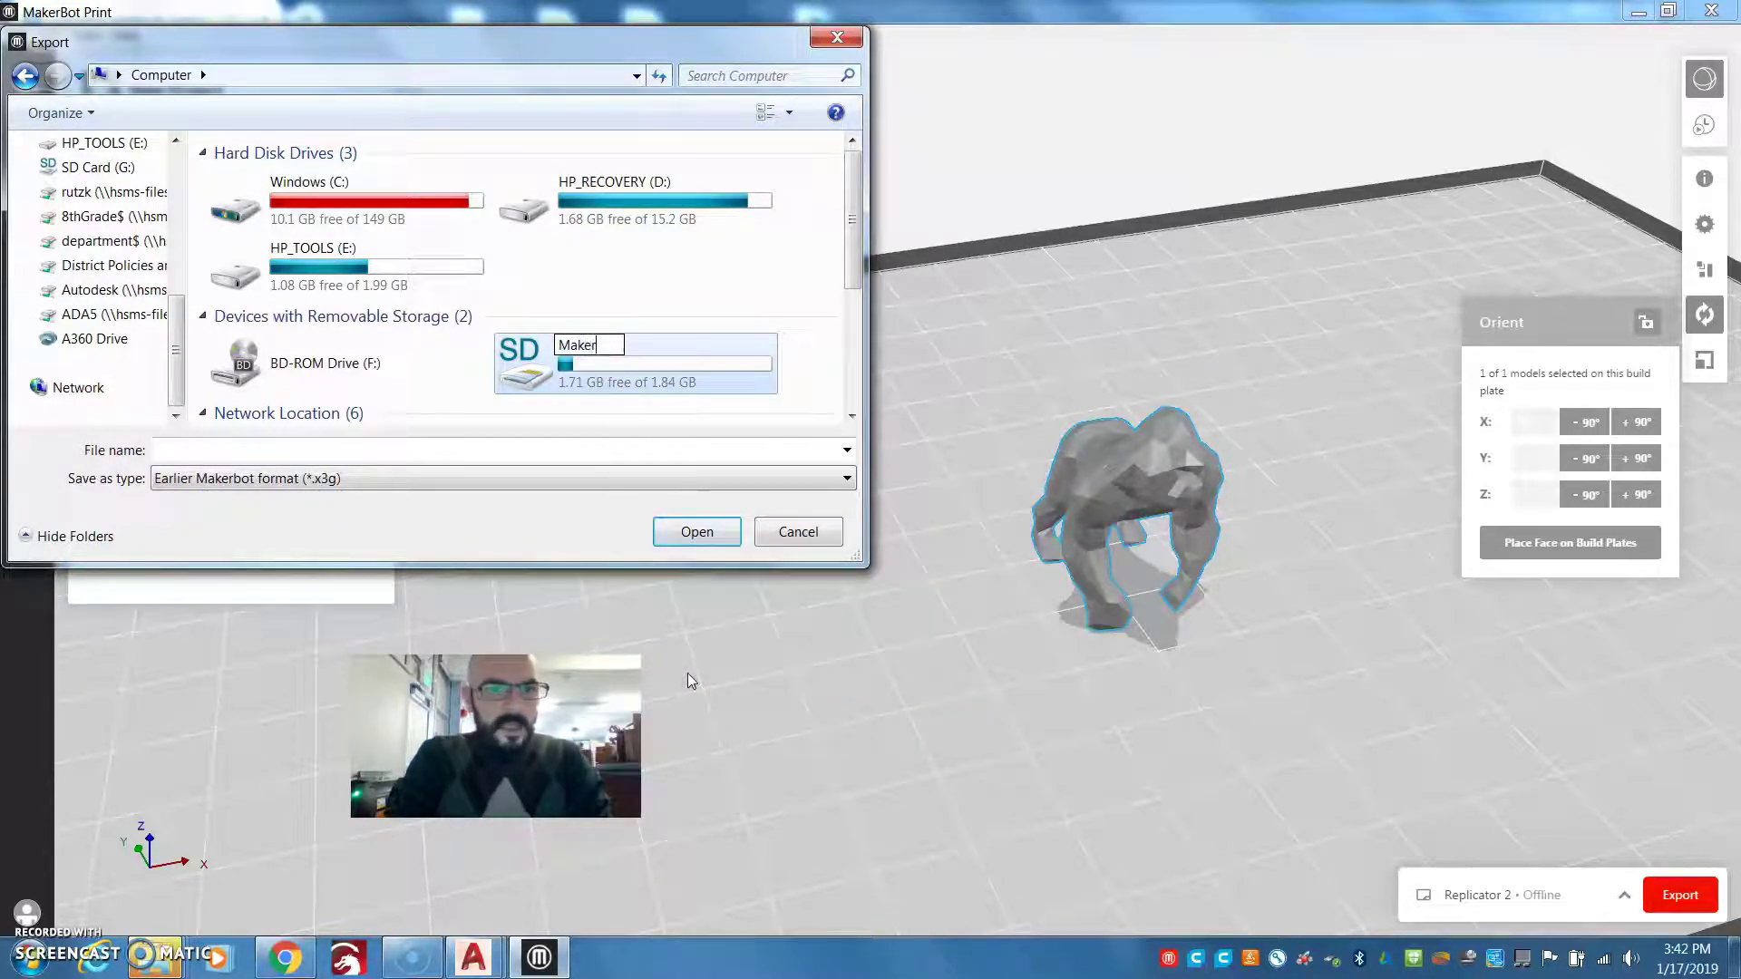
{"action": "type", "text": "Bot R"}
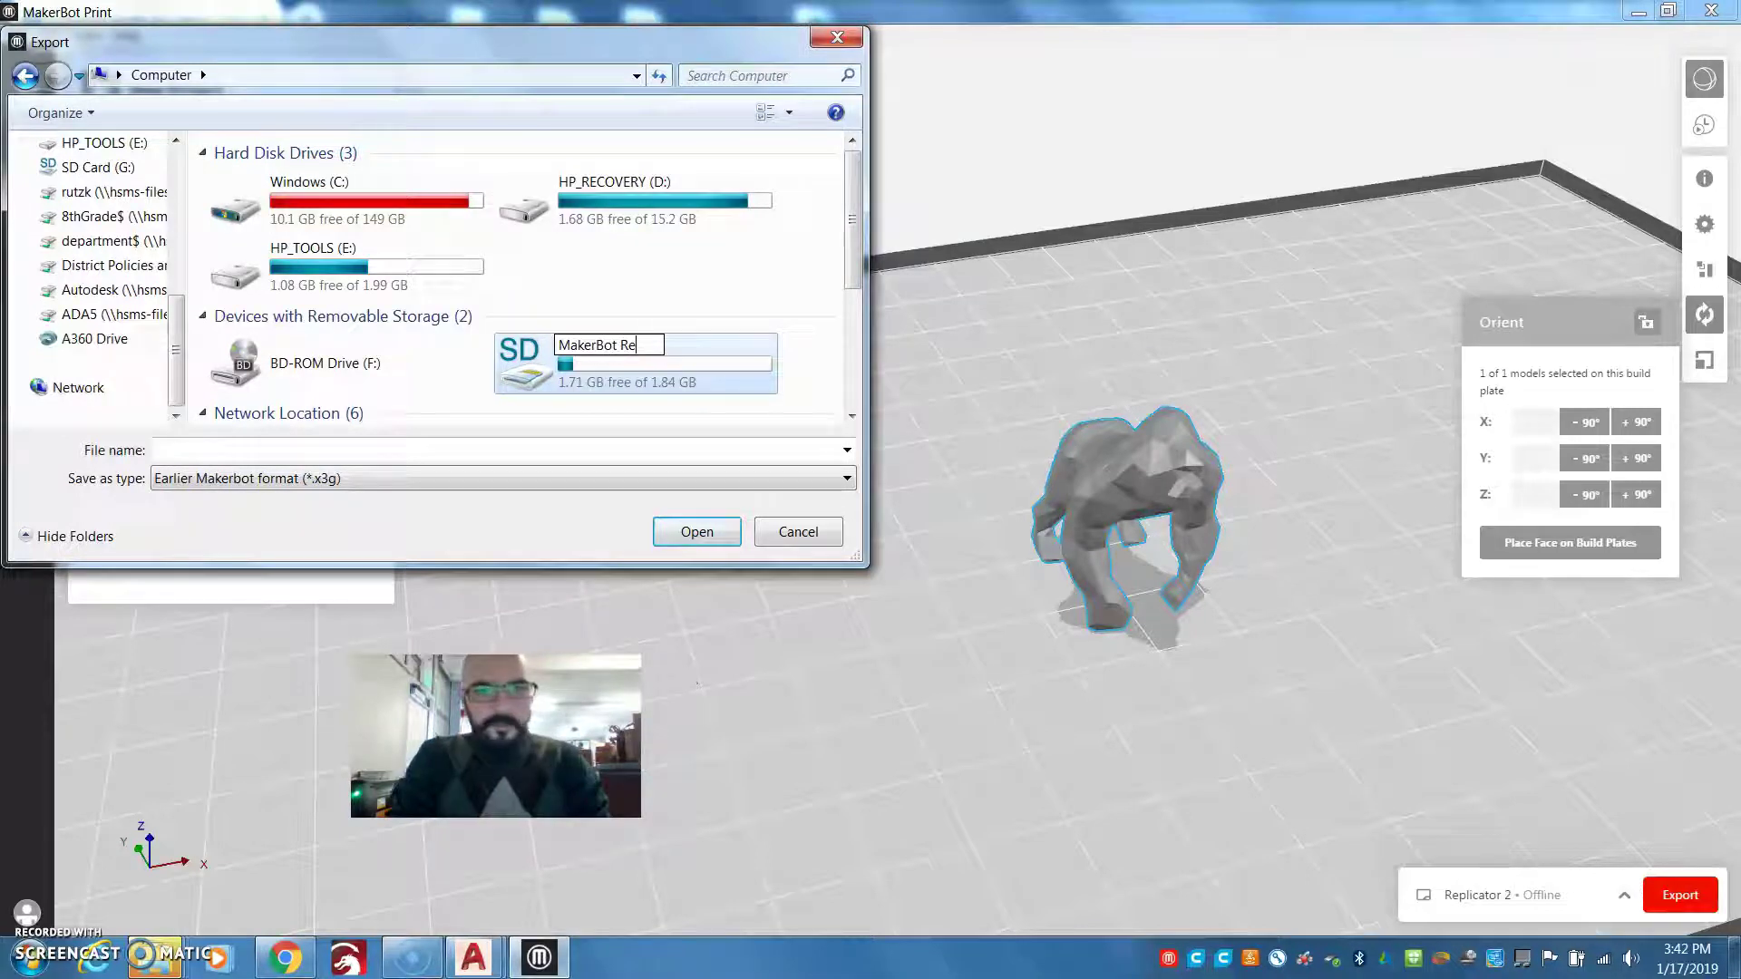
{"action": "type", "text": "e"}
{"action": "key", "text": "BackSpace"}
{"action": "key", "text": "BackSpace"}
{"action": "key", "text": "BackSpace"}
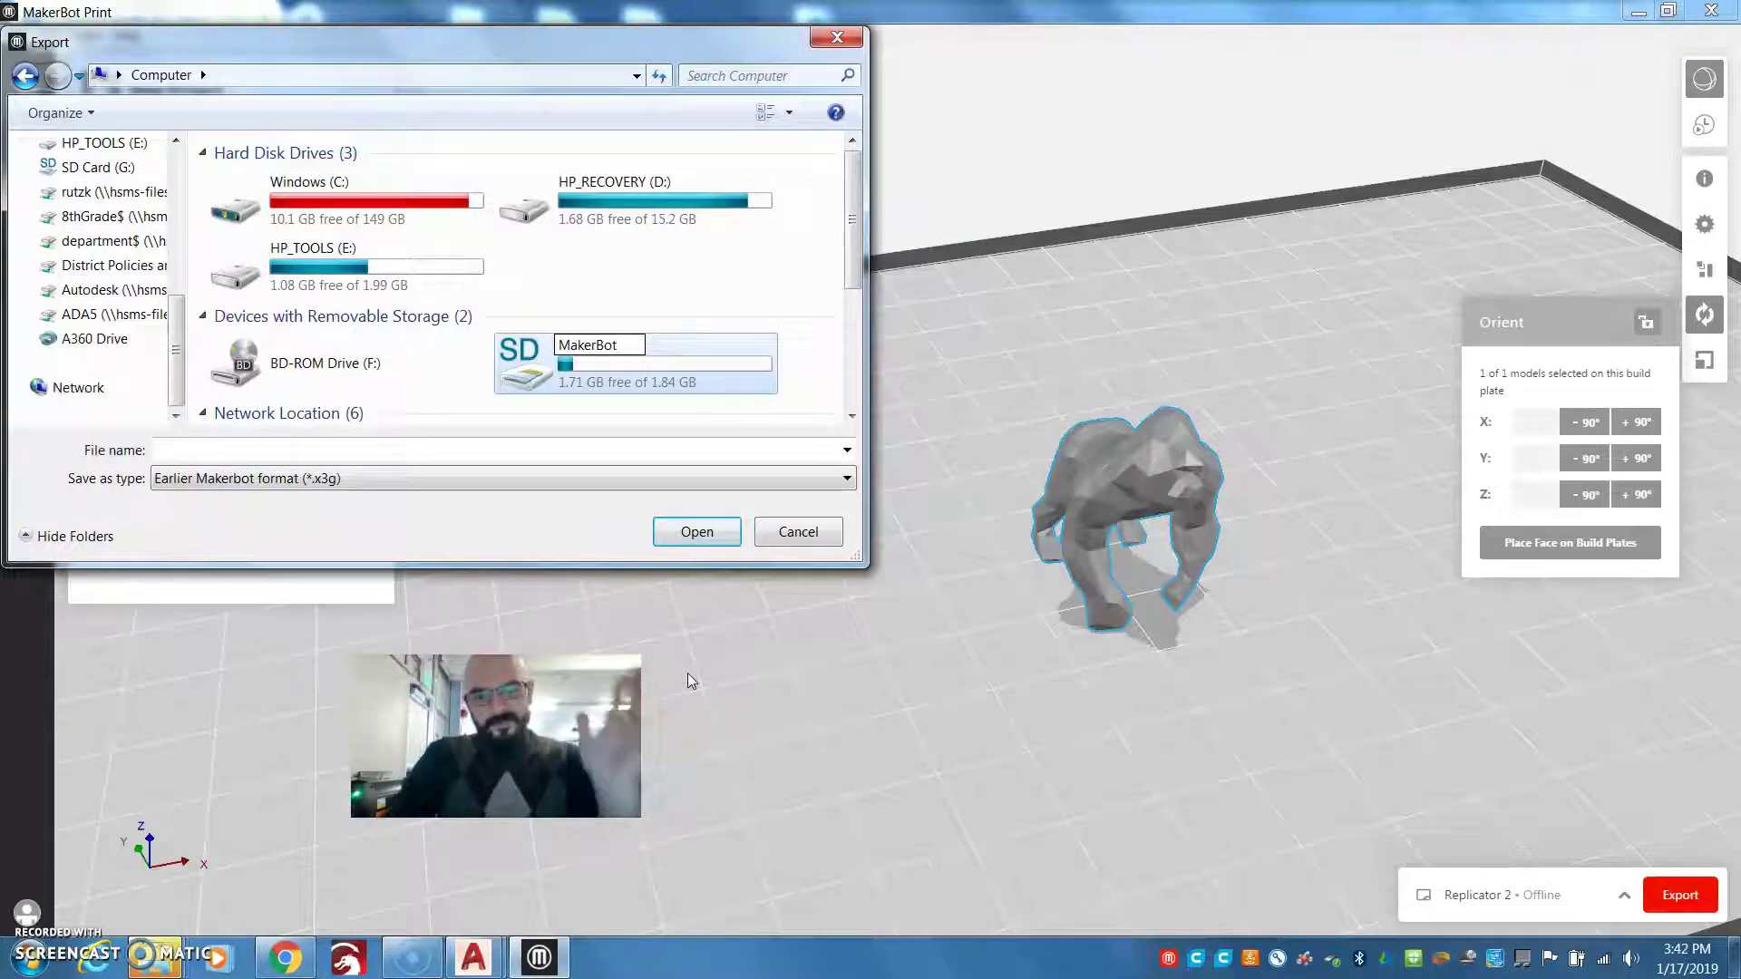
{"action": "key", "text": "Return"}
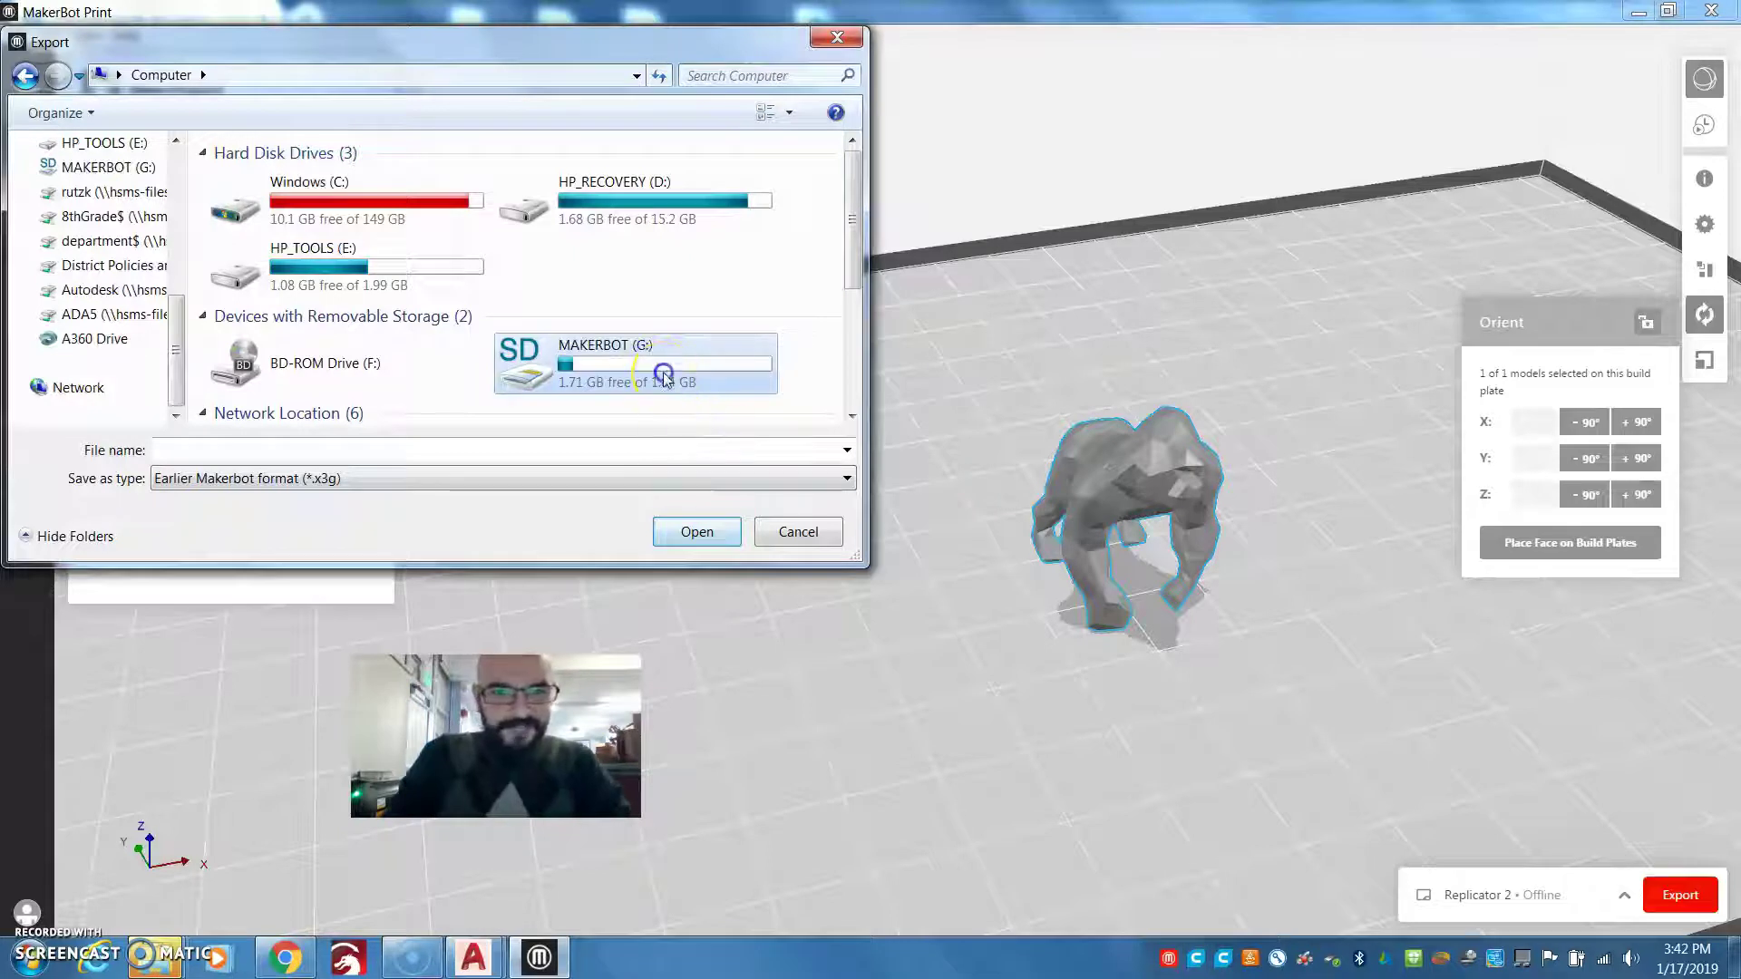
{"action": "double_click", "coordinate": [665, 377]}
{"action": "left_click", "coordinate": [249, 450]}
Step: Name the export file 'aagorilla' and save it to the MAKERBOT SD card
{"action": "type", "text": "Gorilla"}
{"action": "left_click", "coordinate": [268, 303]}
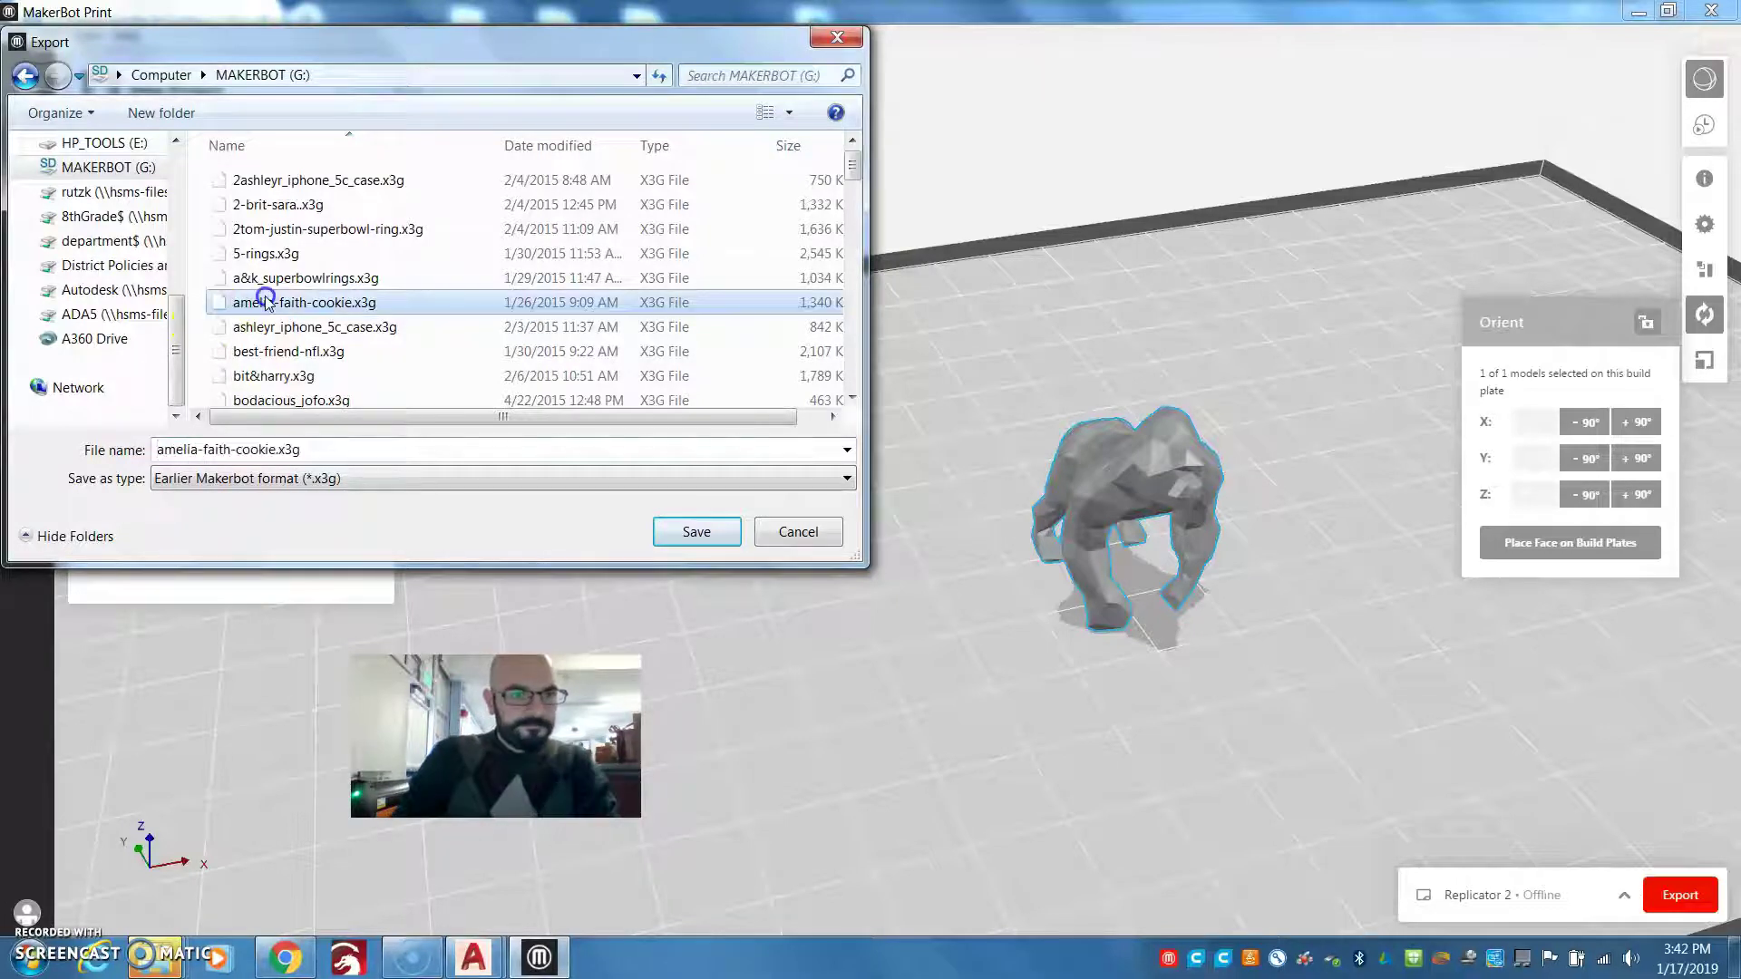
{"action": "double_click", "coordinate": [260, 451]}
{"action": "left_click_drag", "start_coordinate": [305, 451], "coordinate": [156, 451]}
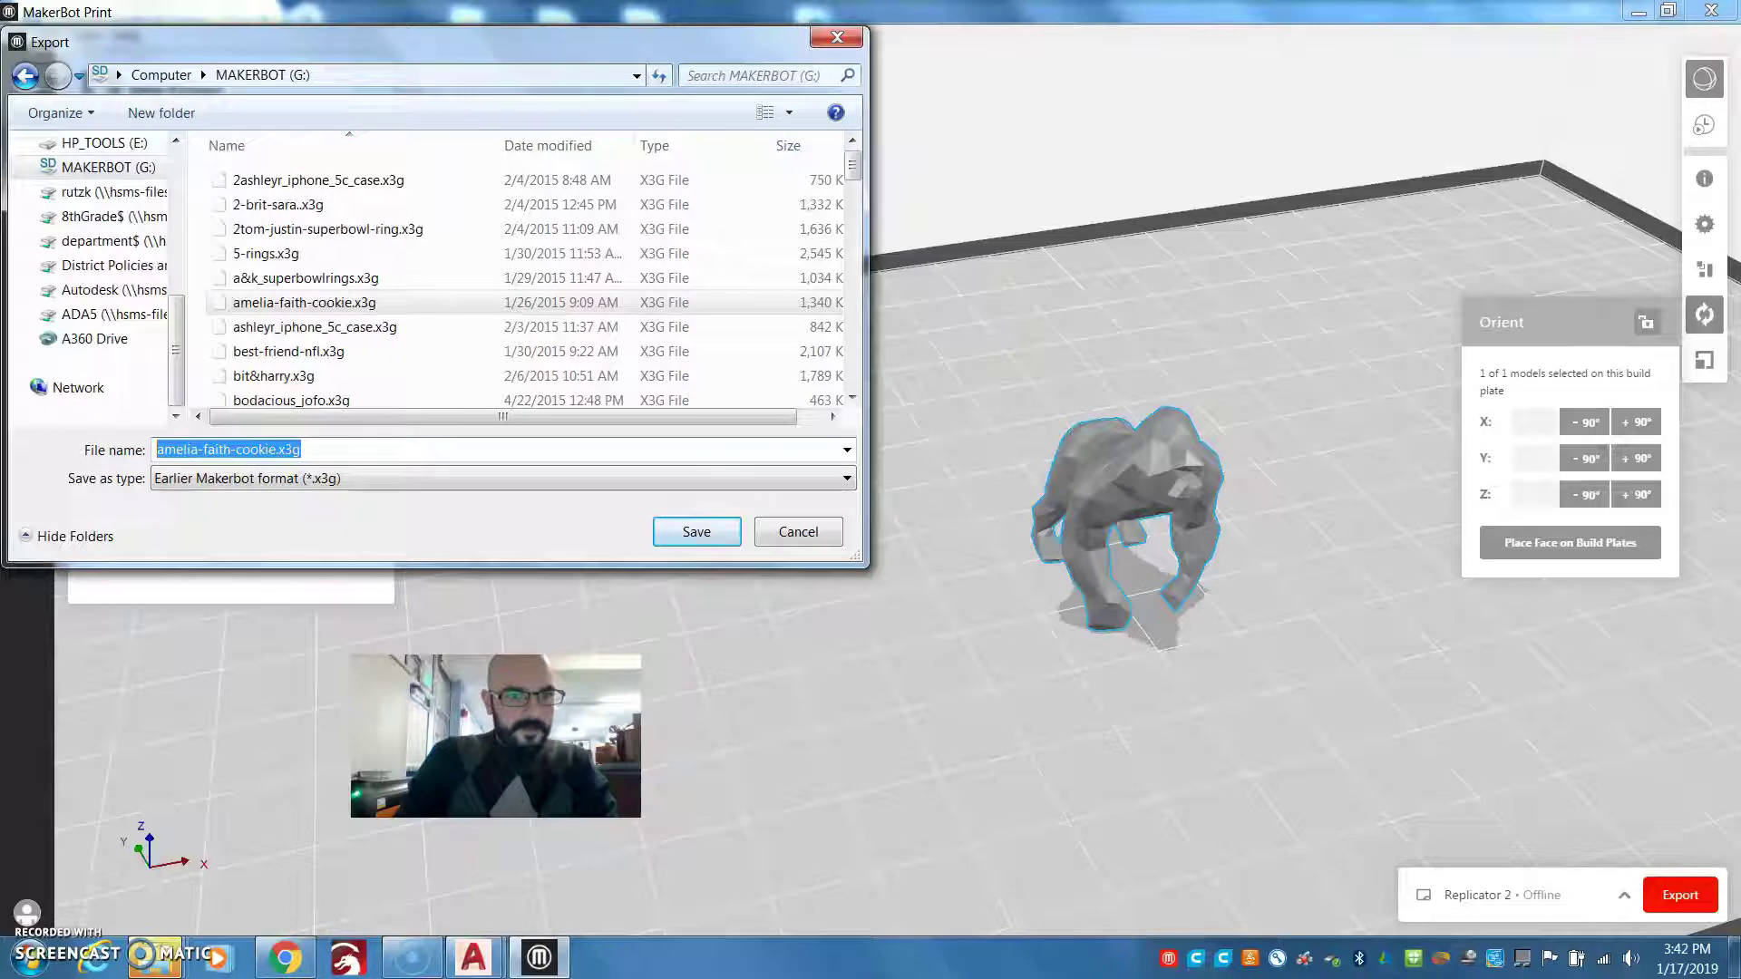
{"action": "type", "text": "gorilla"}
{"action": "left_click", "coordinate": [156, 450]}
{"action": "type", "text": "aa"}
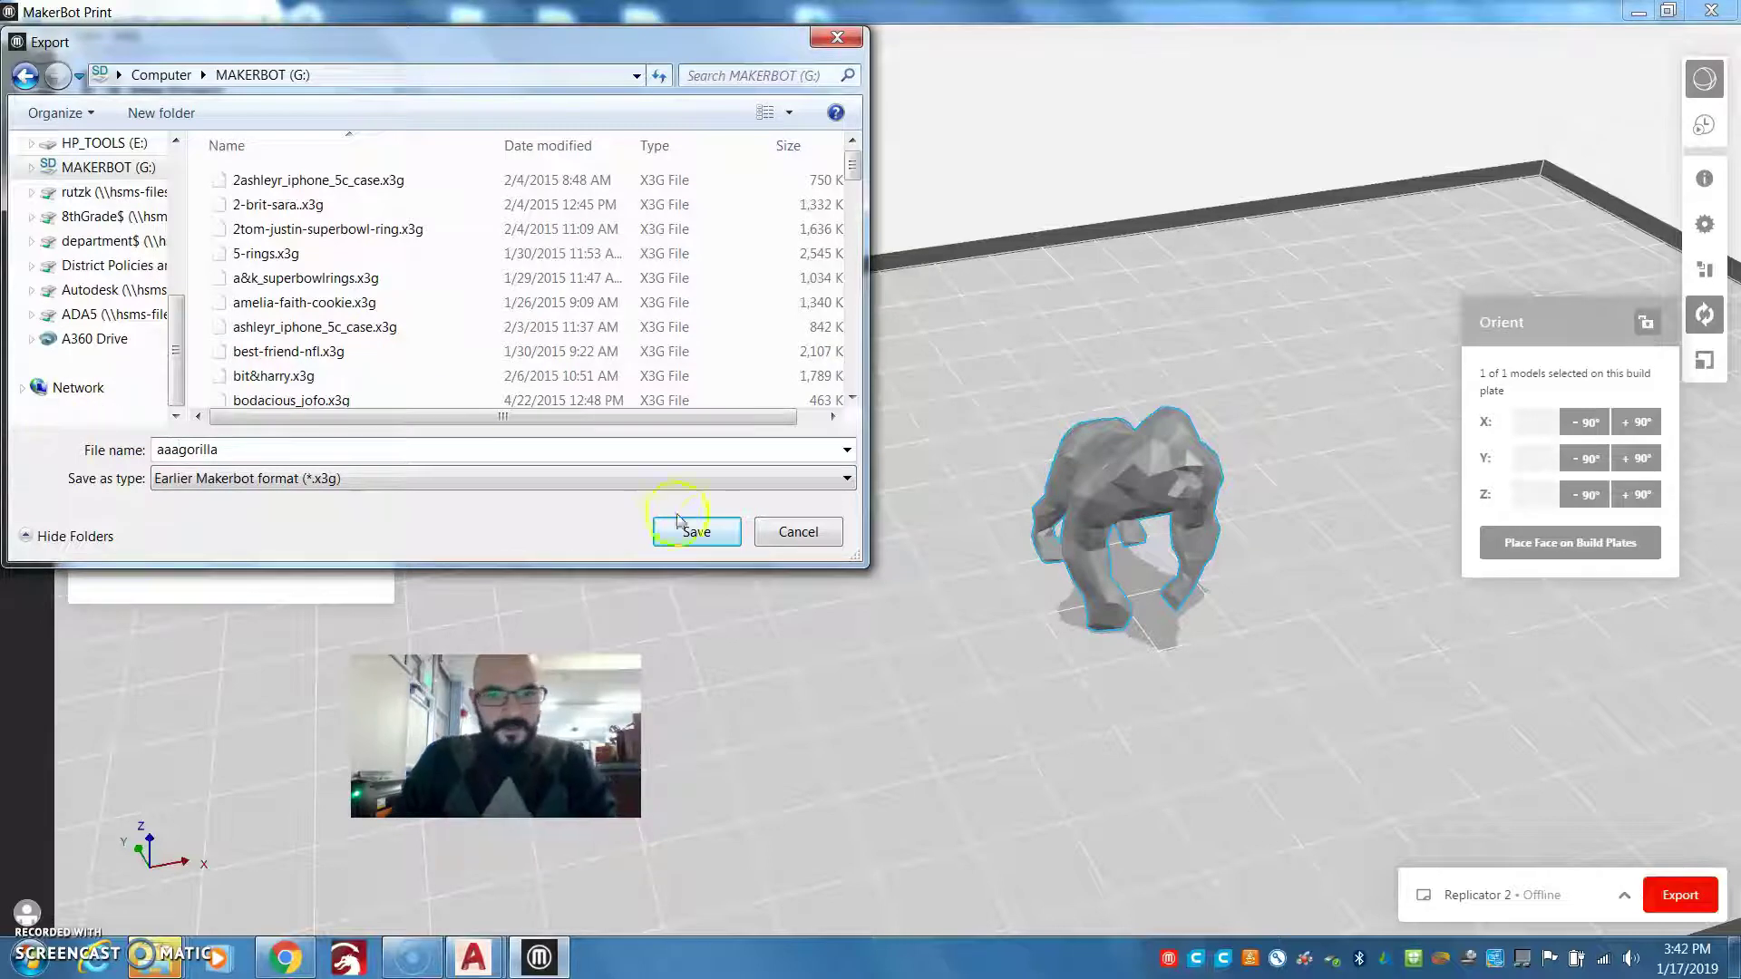
{"action": "left_click", "coordinate": [716, 532]}
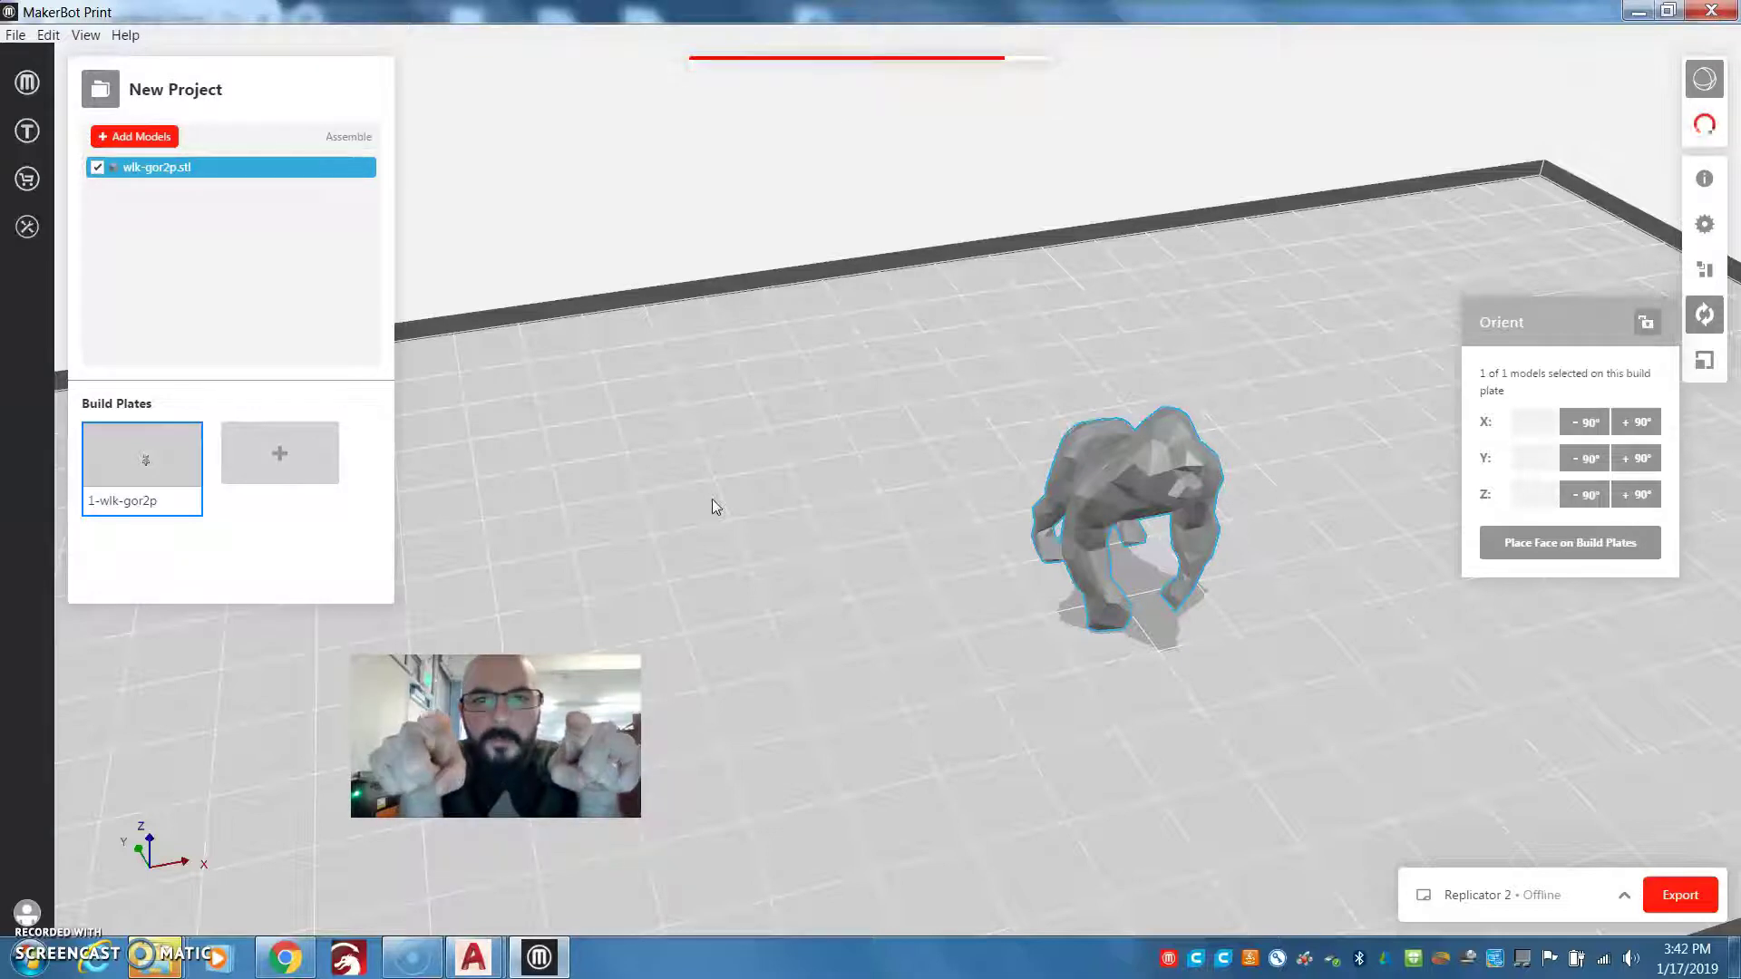
Step: Let the gorilla export finish preparing and note its estimate: 2.11 g of material, about 22 minutes
{"action": "mouse_move", "coordinate": [1015, 56]}
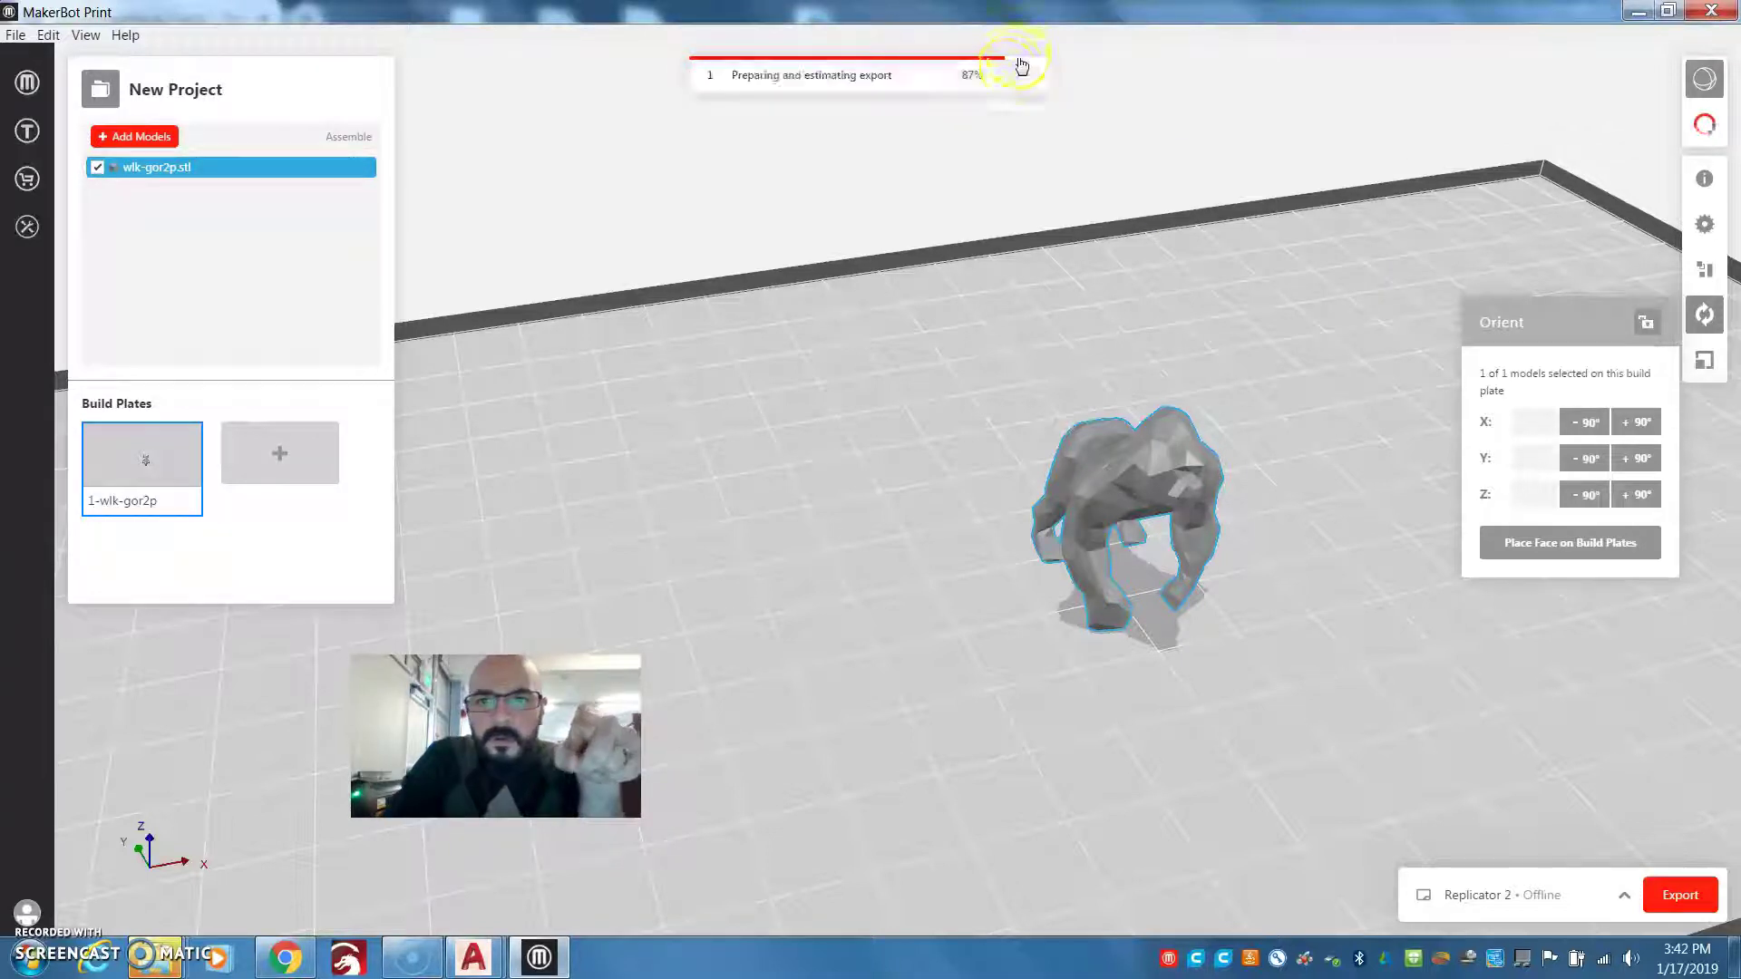